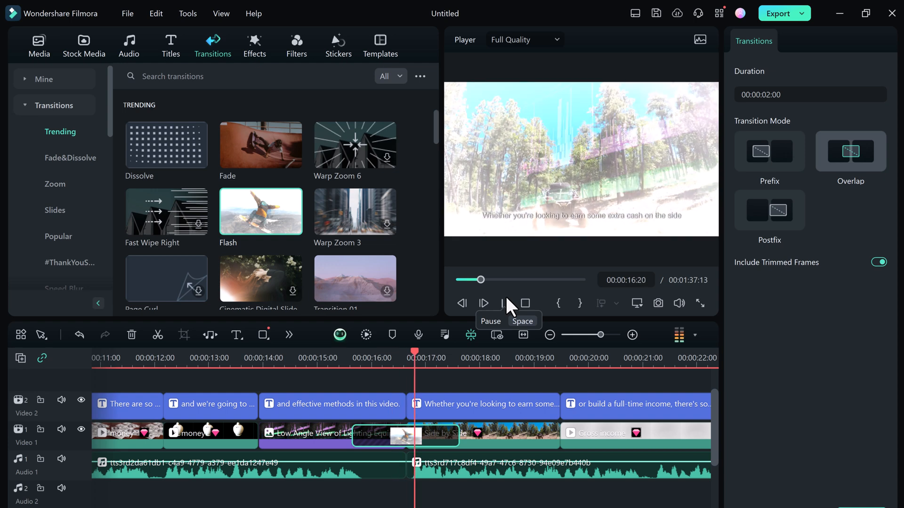
left_click(504, 302)
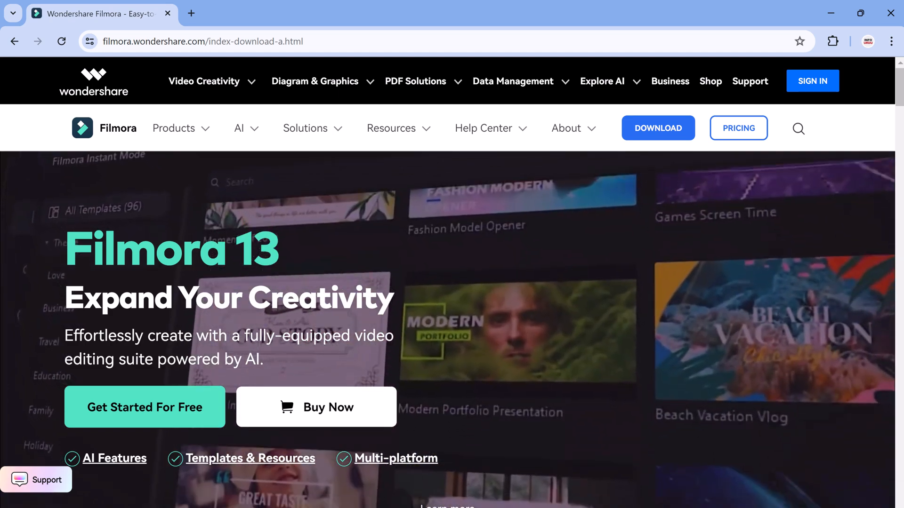
In the browser, look through the Filmora 13 download page's AI features, editing benefits, supported platforms, testimonials and community sections.
scroll(580, 366, "down", 2)
scroll(580, 364, "down", 10)
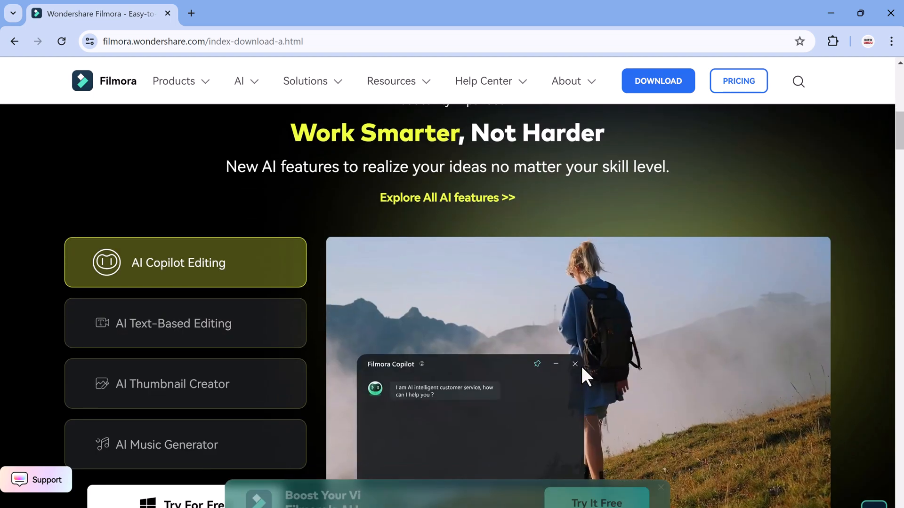
scroll(582, 369, "down", 5)
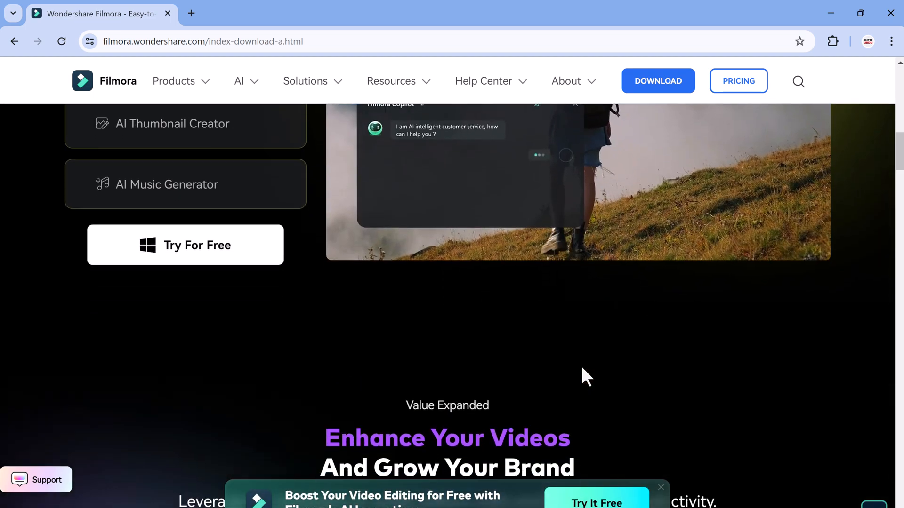
scroll(582, 369, "down", 10)
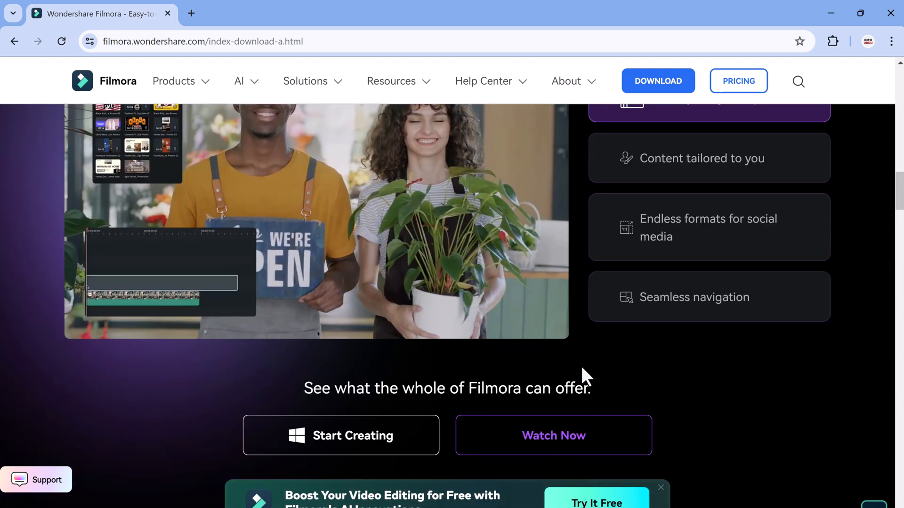
scroll(582, 369, "down", 12)
scroll(581, 366, "down", 15)
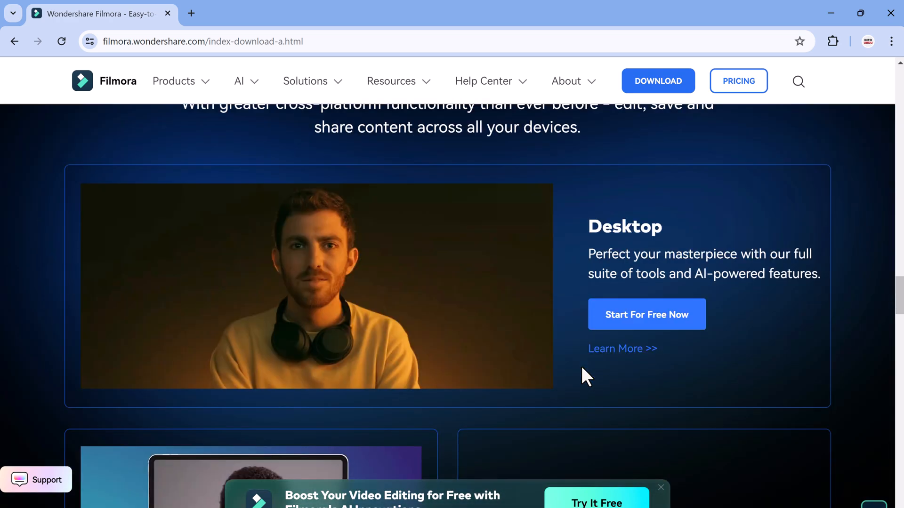
scroll(580, 365, "down", 12)
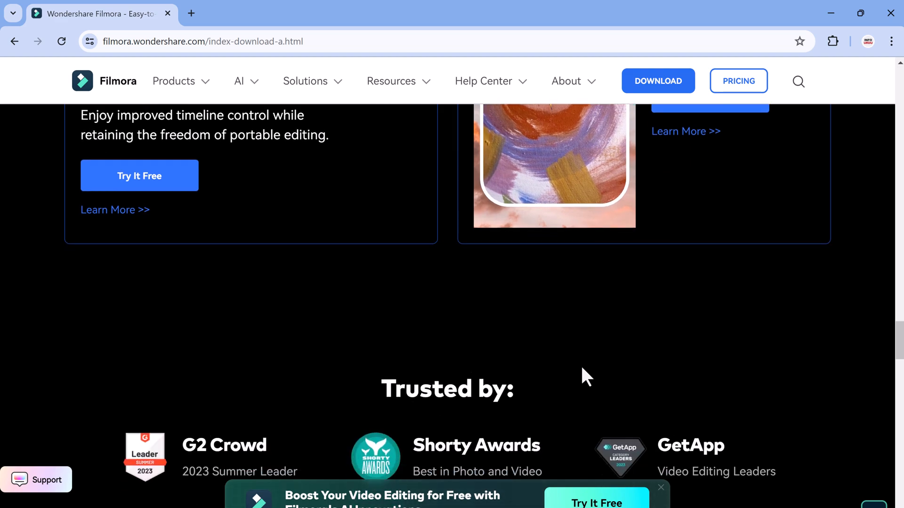
scroll(582, 369, "down", 8)
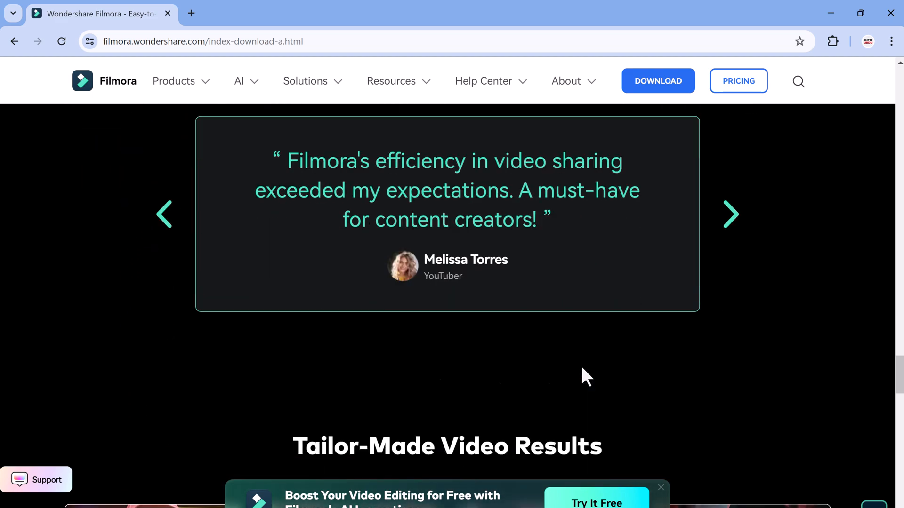
scroll(582, 369, "down", 16)
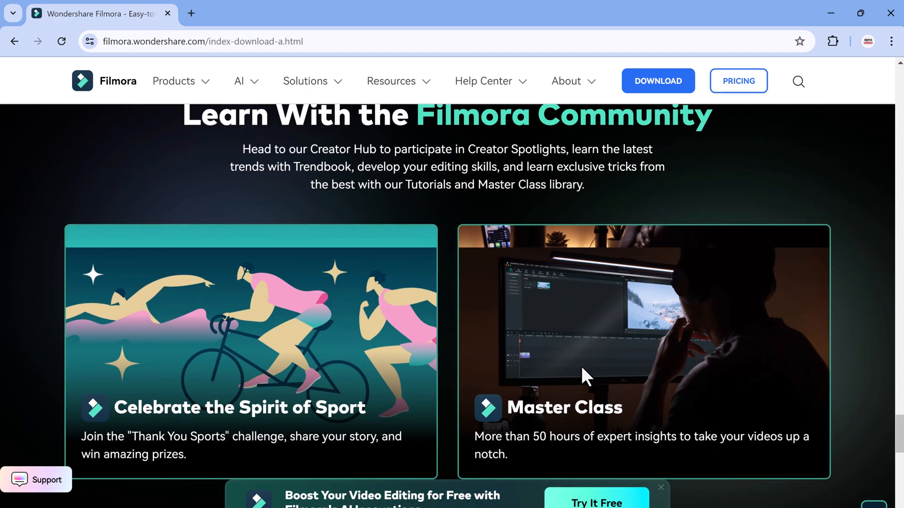
scroll(580, 365, "down", 2)
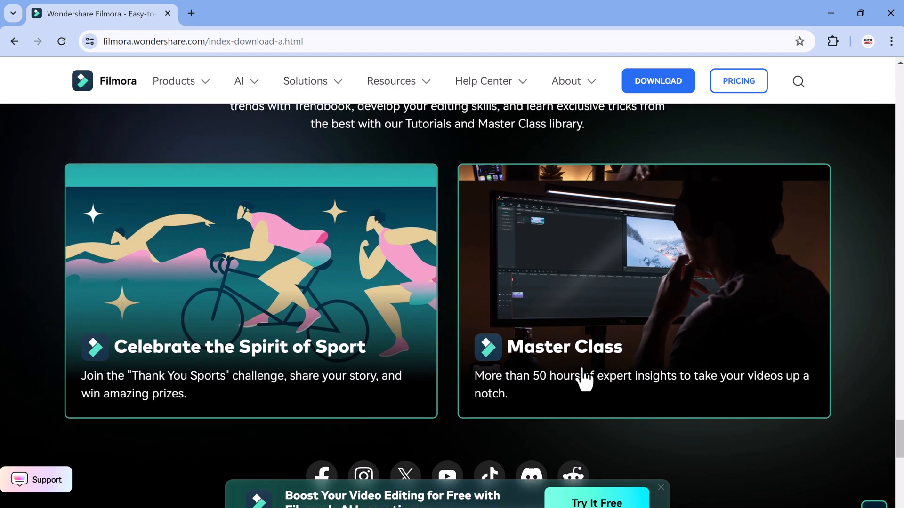
scroll(584, 377, "up", 20)
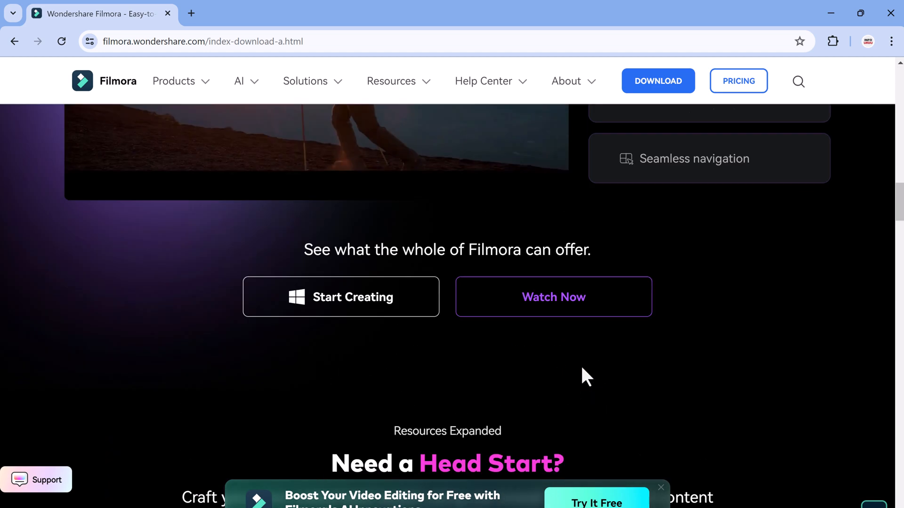
scroll(582, 368, "up", 12)
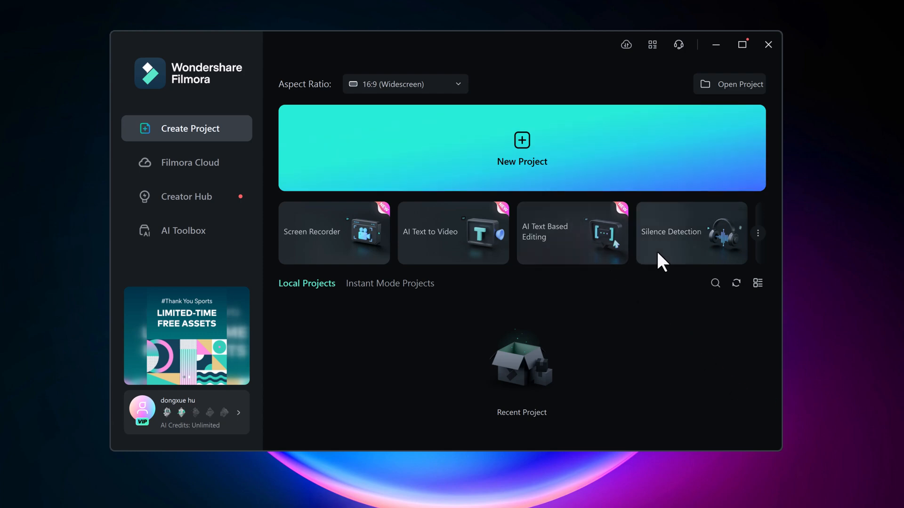
Open Filmora's AI Copywriting feature and set the content type to Video Oral Script.
scroll(650, 254, "right", 3)
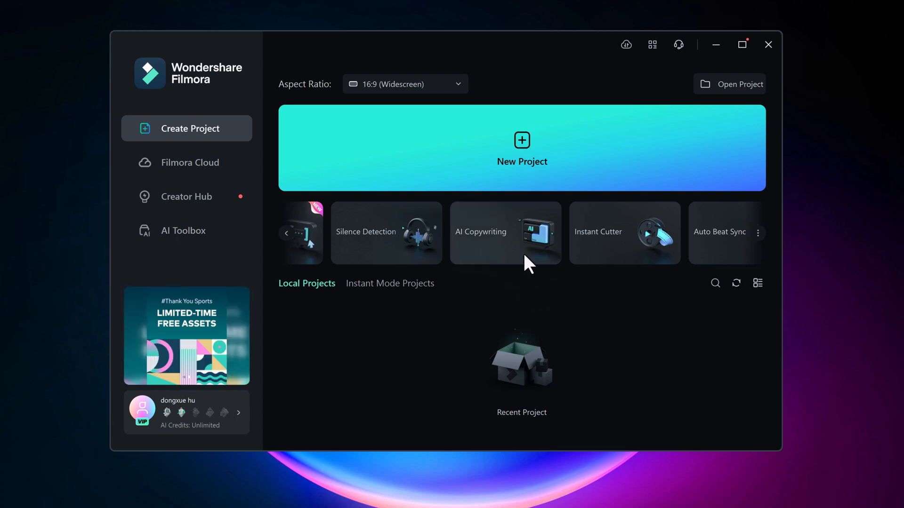
mouse_move(520, 252)
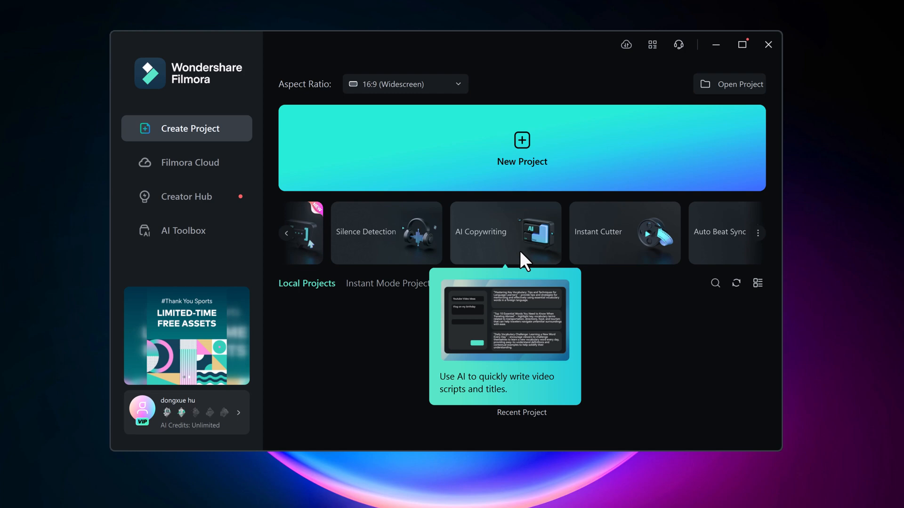
left_click(519, 250)
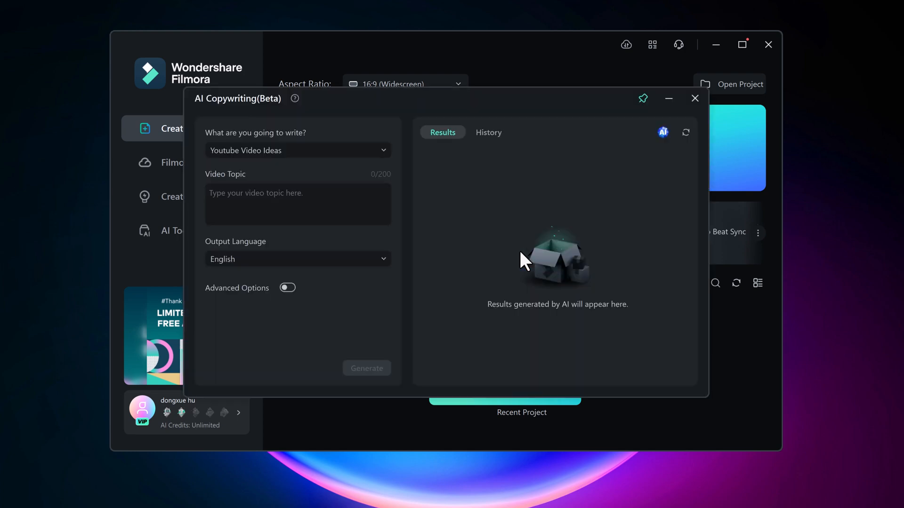
left_click(354, 149)
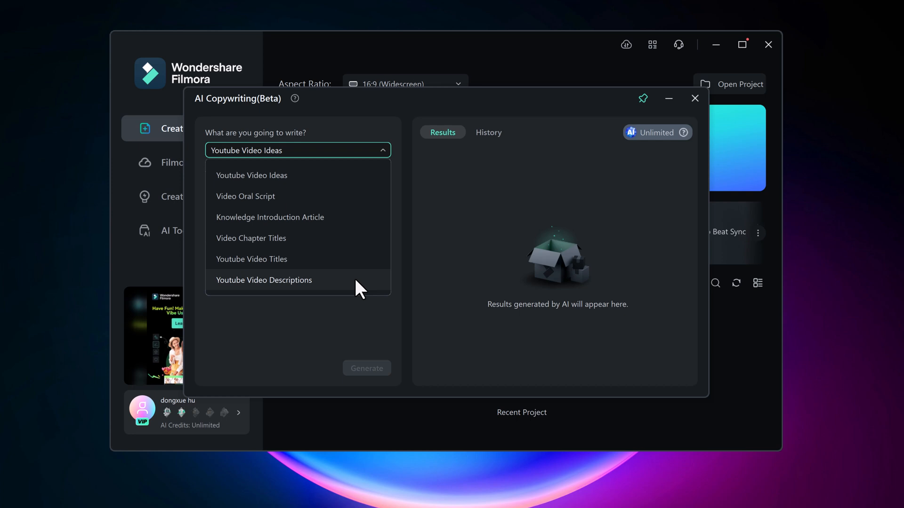
left_click(335, 196)
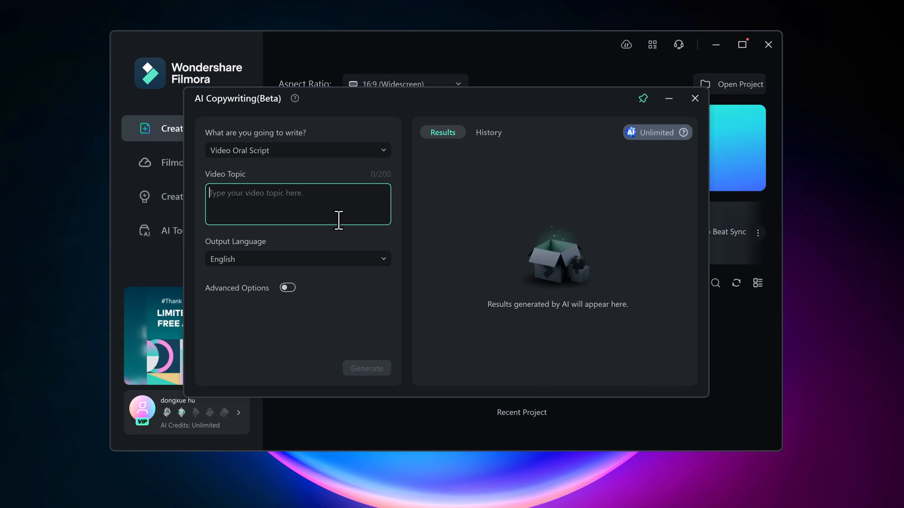
Enter the video topic "write a youtube video script on how to make money online" and generate the script.
type("writ")
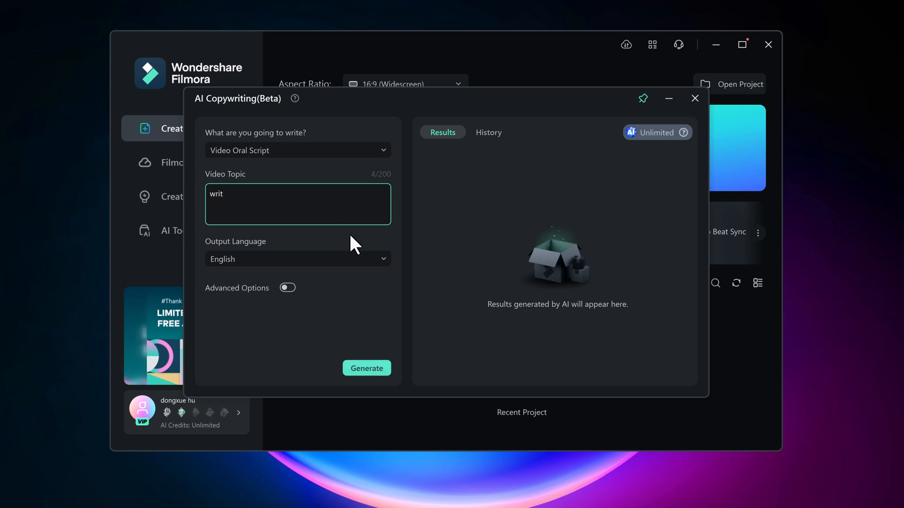
type("e a yout")
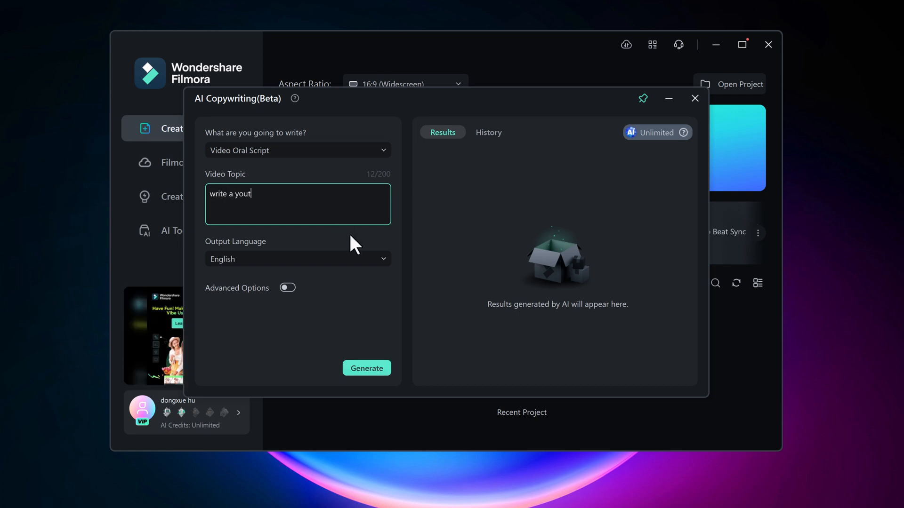
type("ube video s")
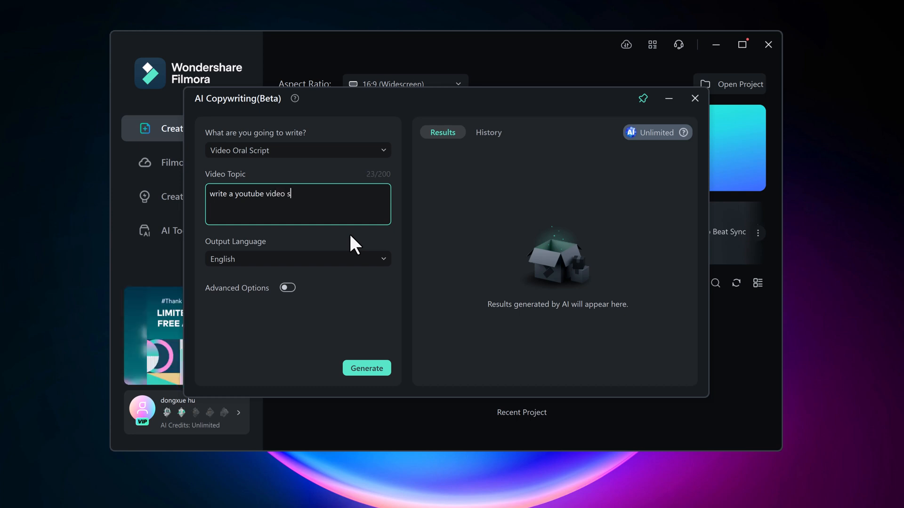
type("cript on how to make ")
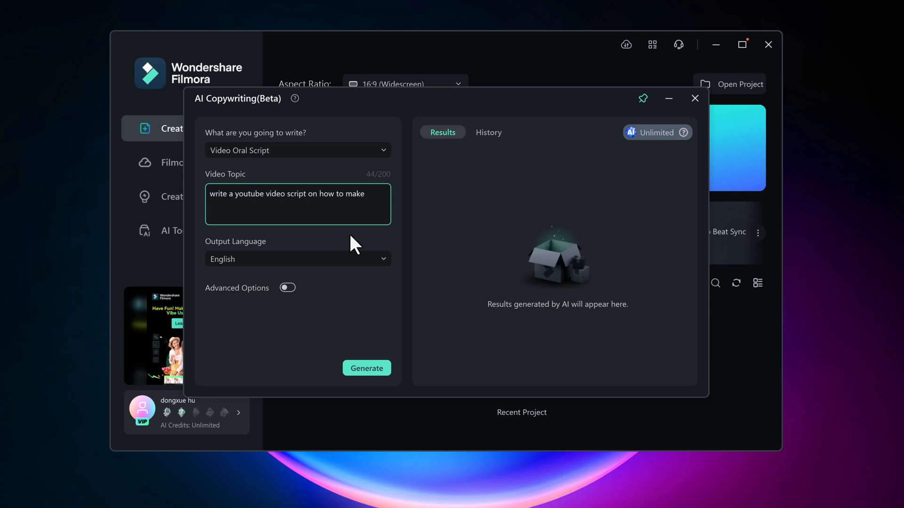
type("money online")
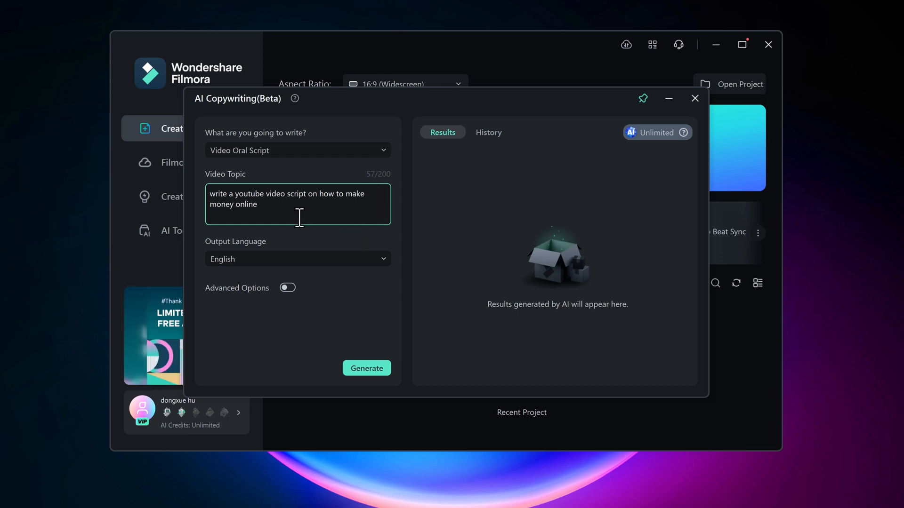
left_click(366, 370)
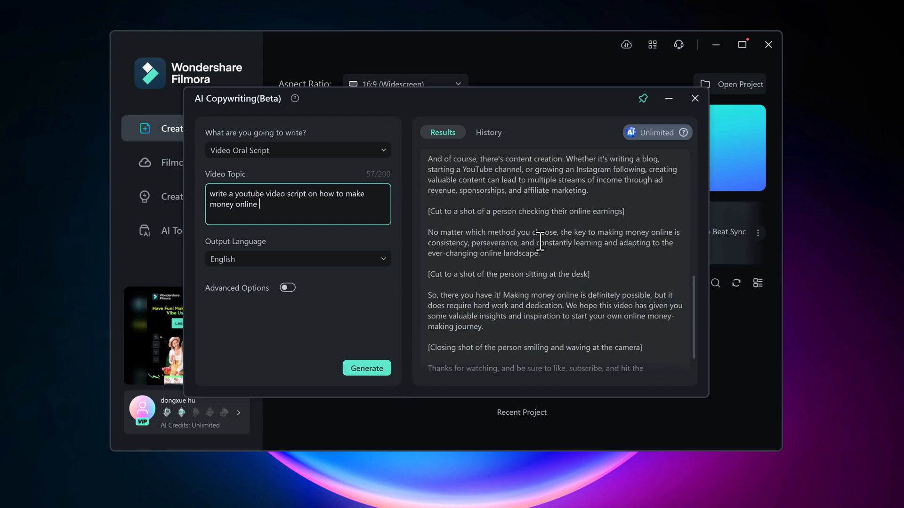
Copy the entire generated script to the clipboard, review it from the beginning, and close AI Copywriting.
scroll(583, 292, "down", 2)
left_click(676, 362)
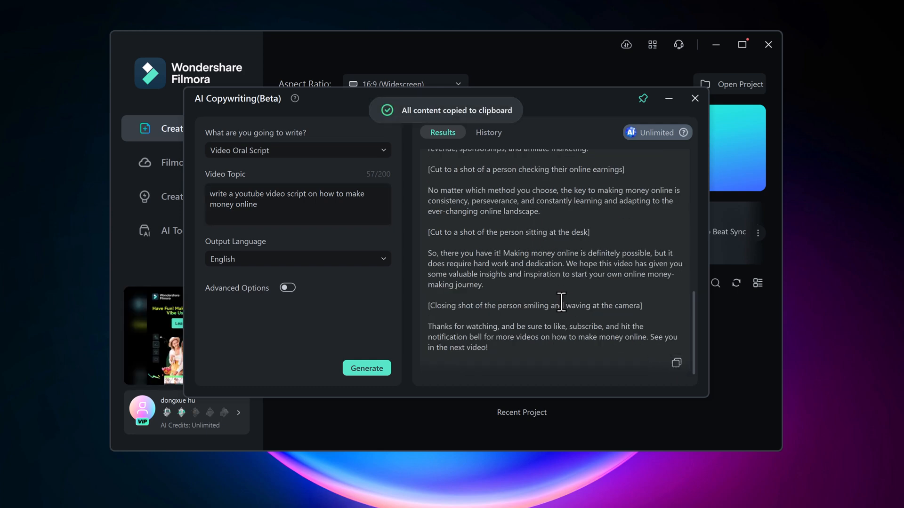
scroll(571, 309, "up", 10)
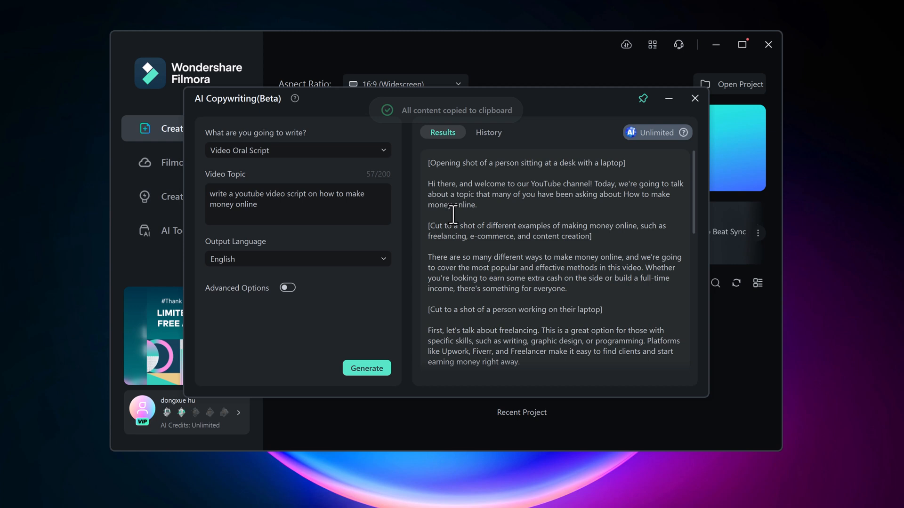
left_click(694, 98)
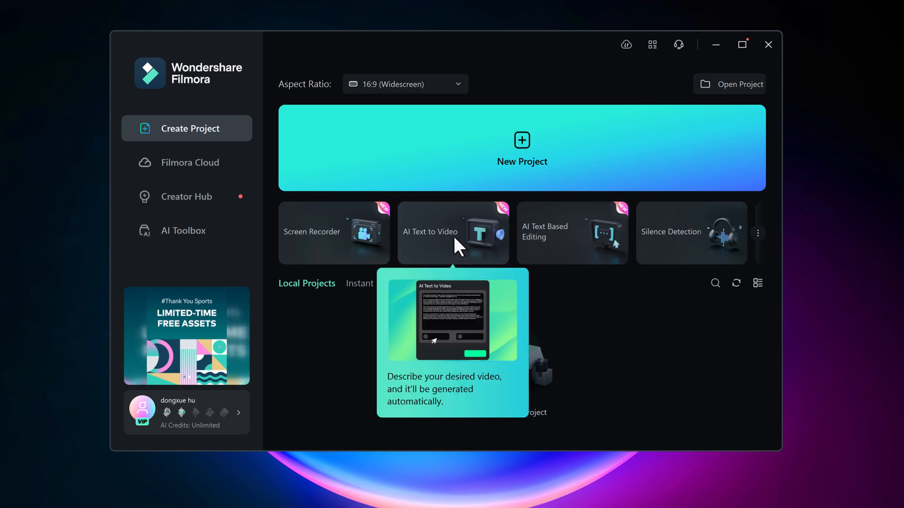
Open AI Text to Video and paste the copied script as the video text.
left_click(453, 234)
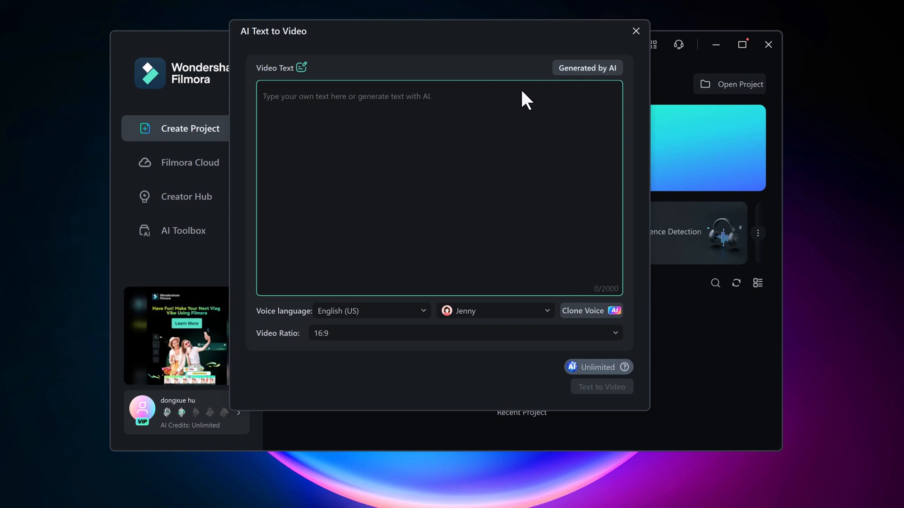
key("ctrl+v")
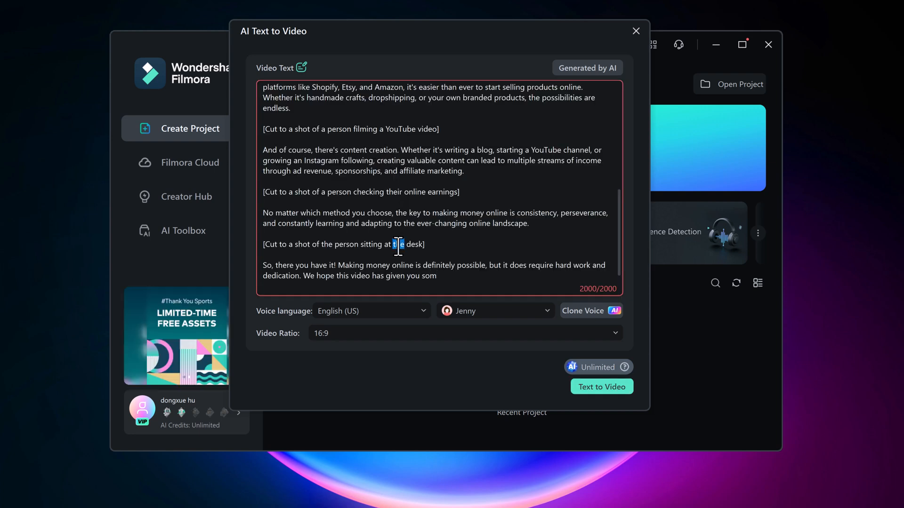
Delete the bracketed shot directions about the person sitting at the desk and the person checking their online earnings, including the leftover blank lines.
triple_click(398, 246)
key("BackSpace")
key("BackSpace")
key("BackSpace")
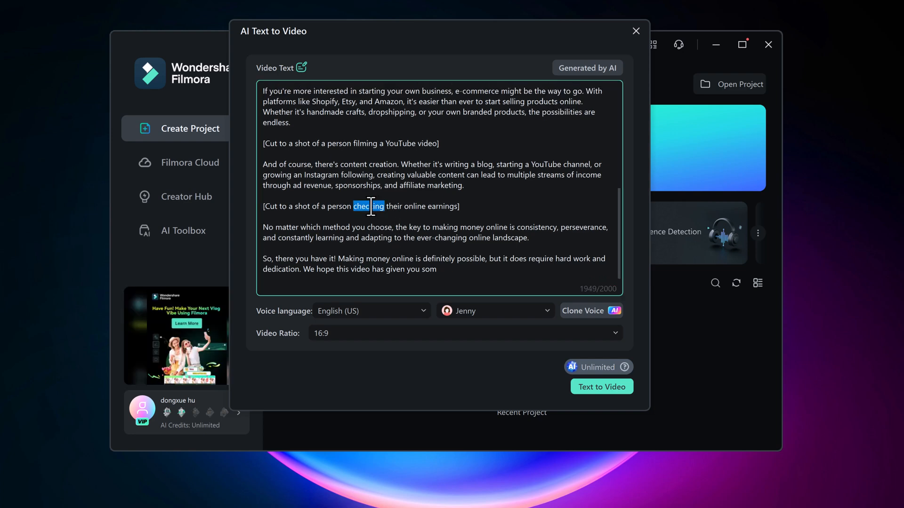
triple_click(371, 206)
key("BackSpace")
key("BackSpace")
Delete the bracketed shot directions about filming a YouTube video and setting up an e-commerce website, closing the gaps between paragraphs.
triple_click(349, 166)
key("BackSpace")
key("BackSpace")
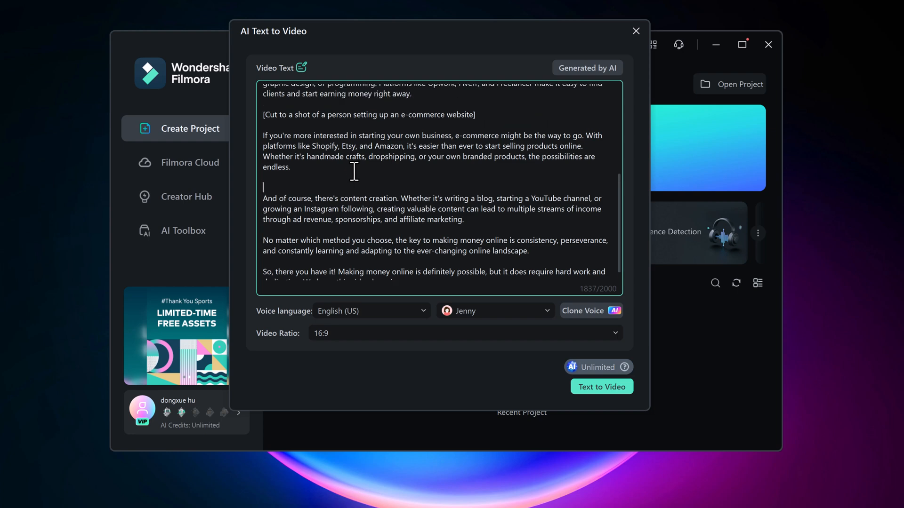
key("BackSpace")
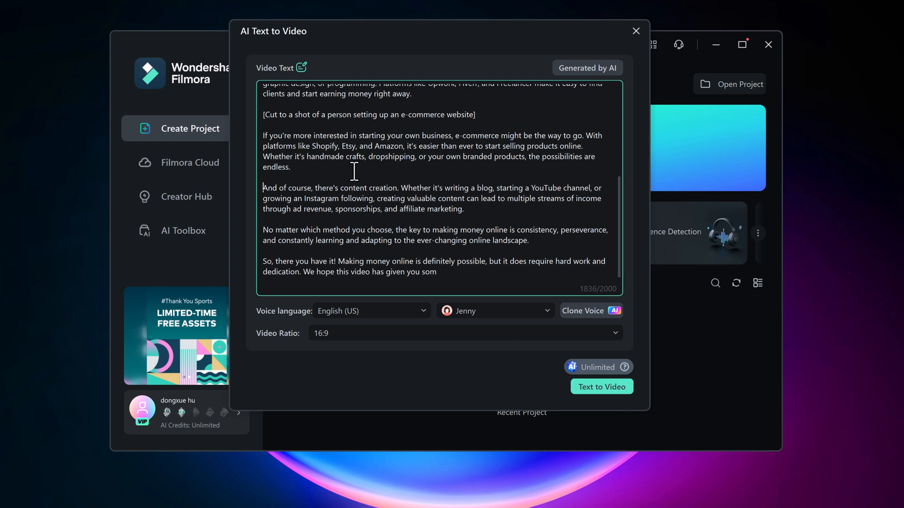
scroll(355, 170, "up", 3)
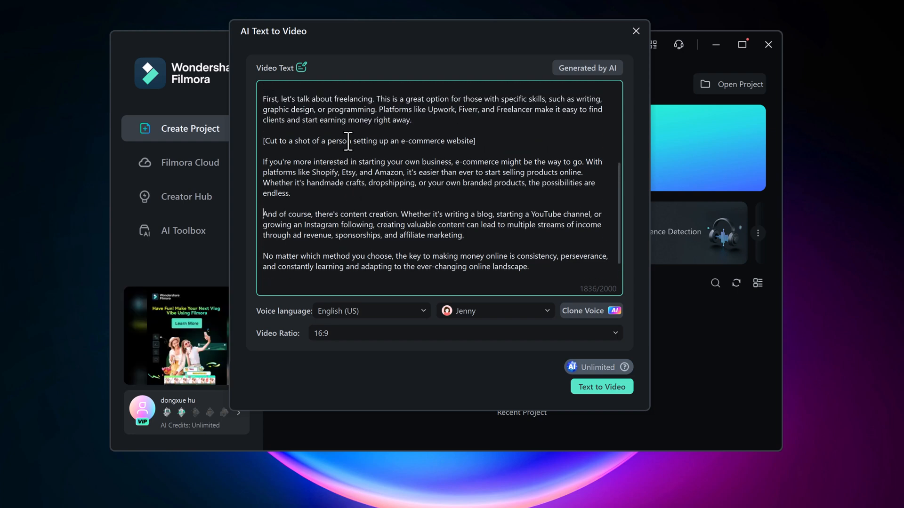
triple_click(348, 140)
key("BackSpace")
key("BackSpace")
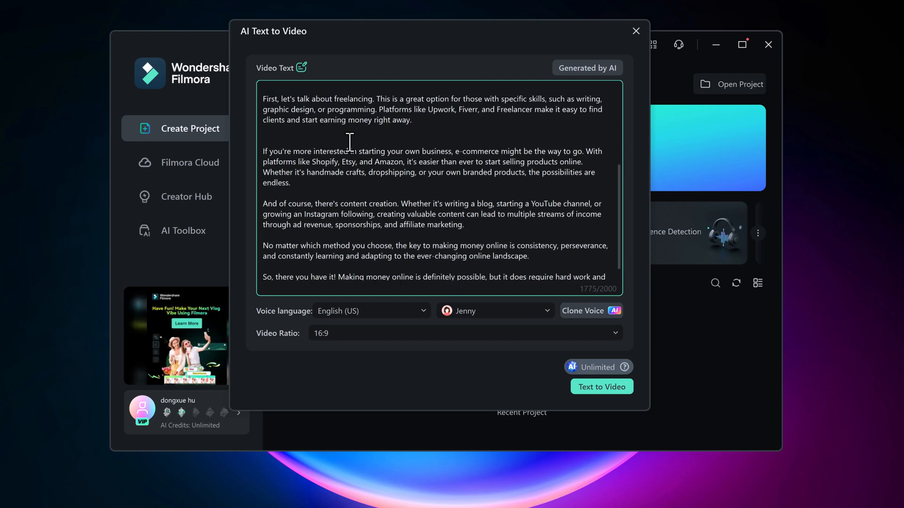
key("BackSpace")
Delete the remaining bracketed shot directions in the first part of the script, including the one about working on their laptop.
scroll(350, 151, "up", 2)
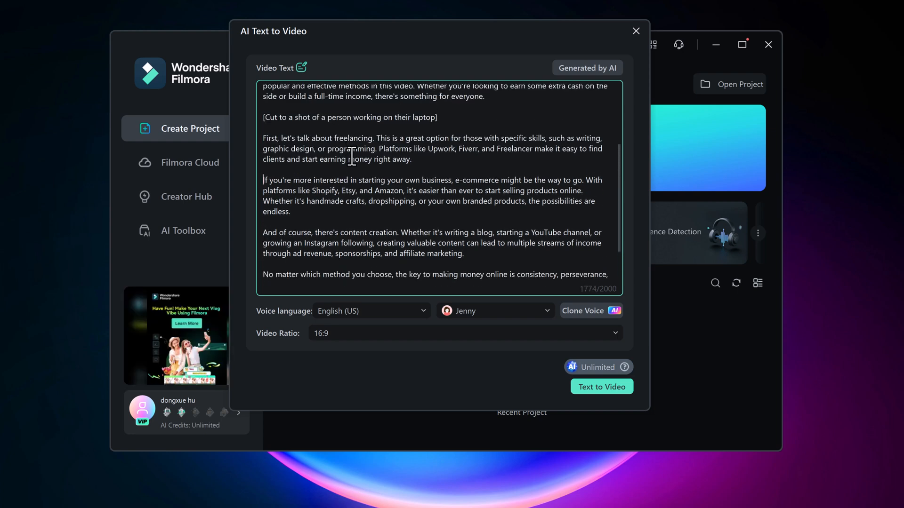
scroll(352, 155, "up", 2)
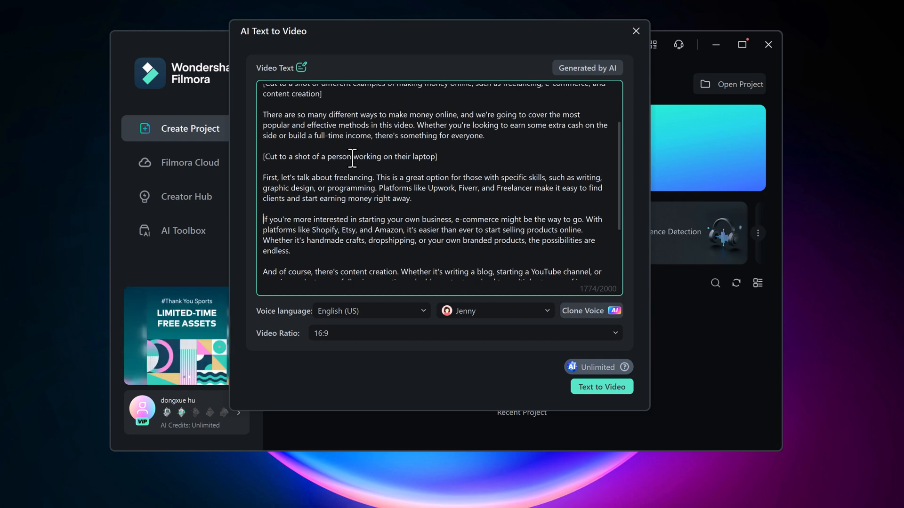
triple_click(352, 156)
key("BackSpace")
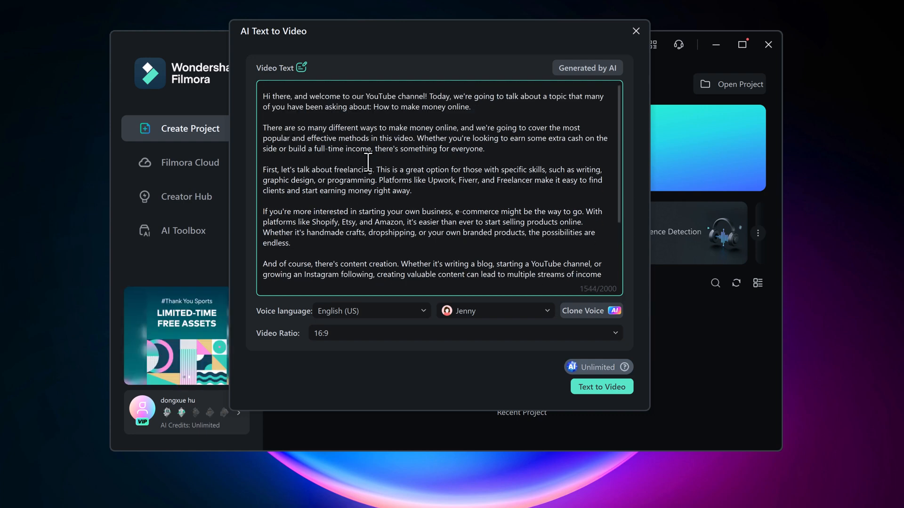
Set the voice language to English (US), the voice to Jason and the video ratio to 16:9, and generate the video.
left_click(421, 313)
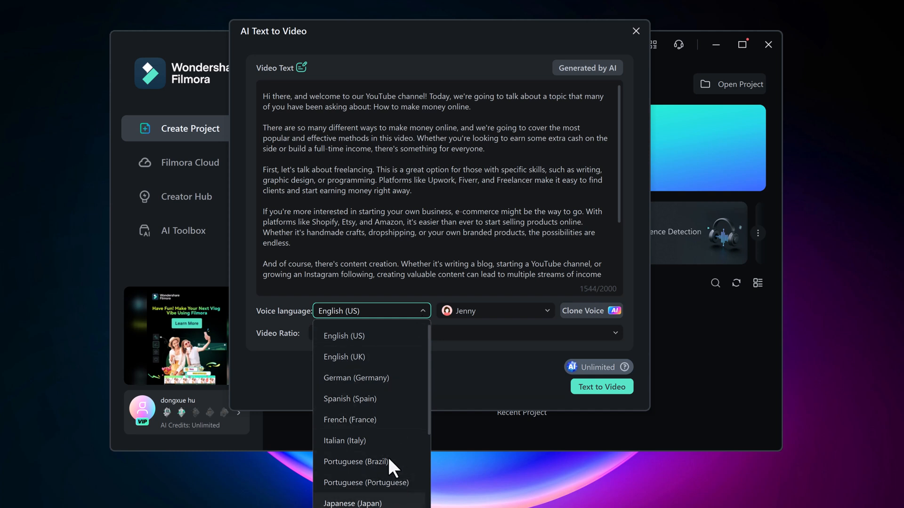
left_click(366, 334)
left_click(545, 311)
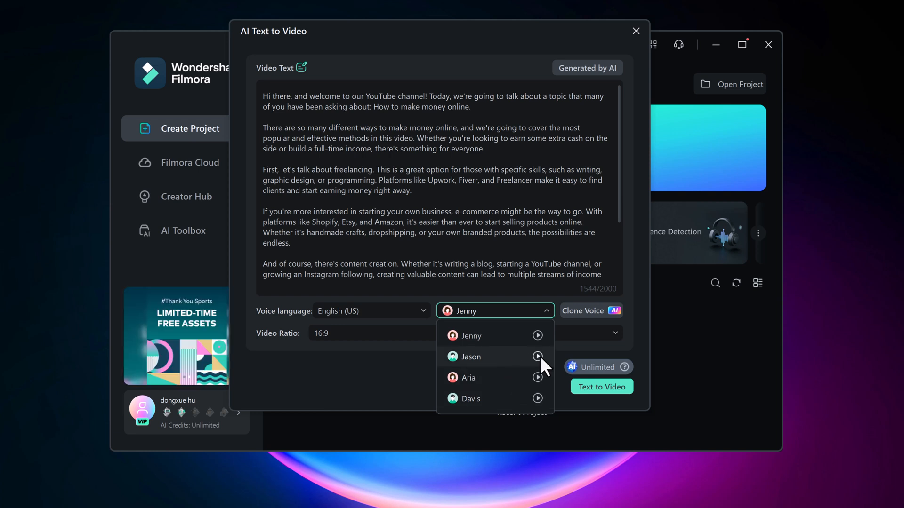
left_click(503, 354)
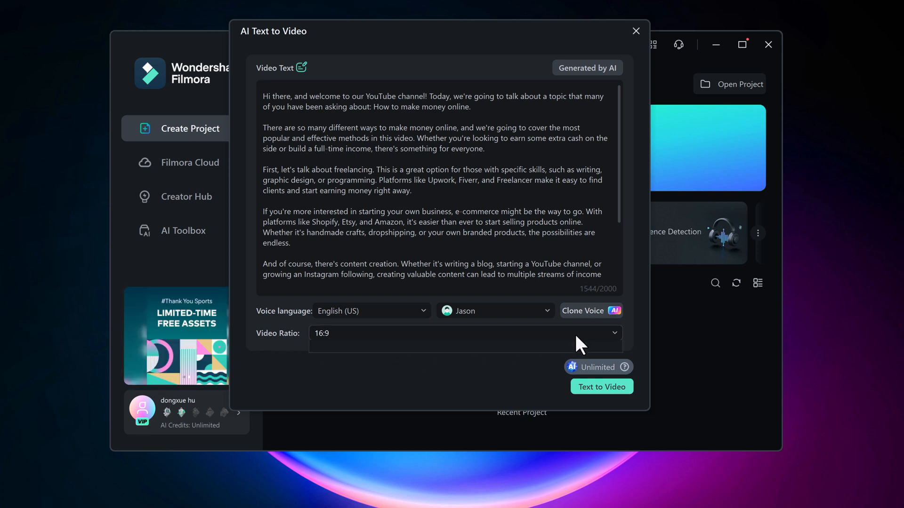
left_click(574, 333)
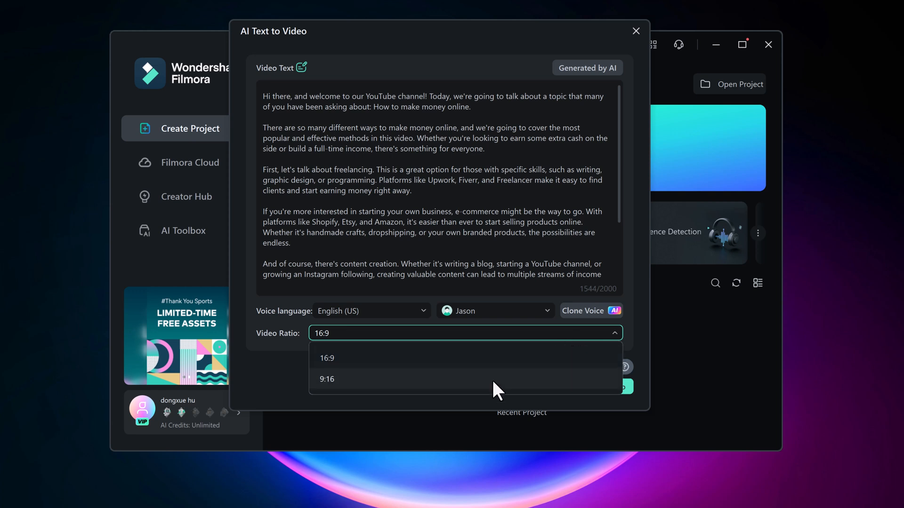
left_click(485, 356)
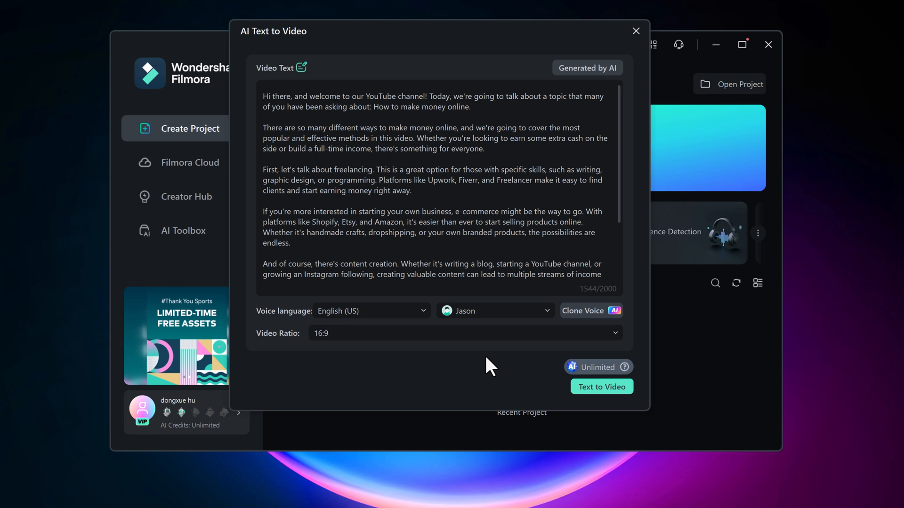
left_click(595, 384)
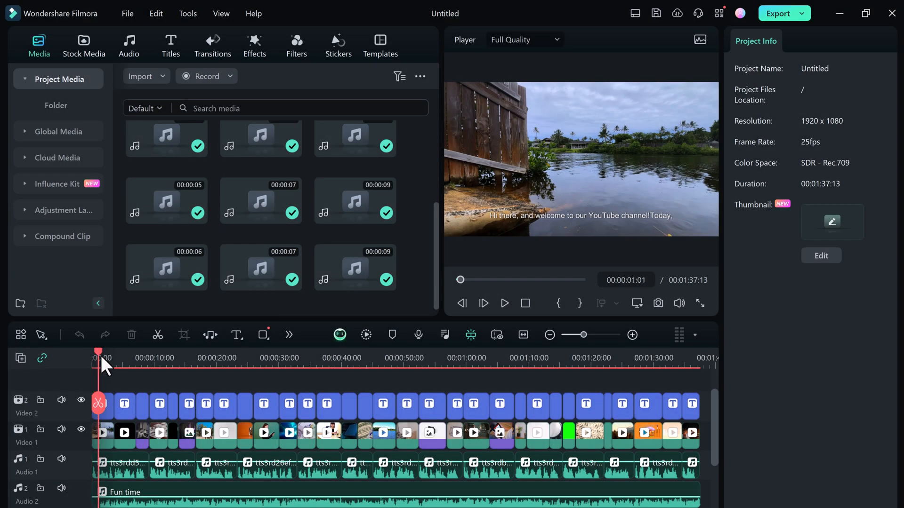
Play back the opening part of the generated video to review its footage, narration and subtitles.
left_click_drag(115, 355, 131, 355)
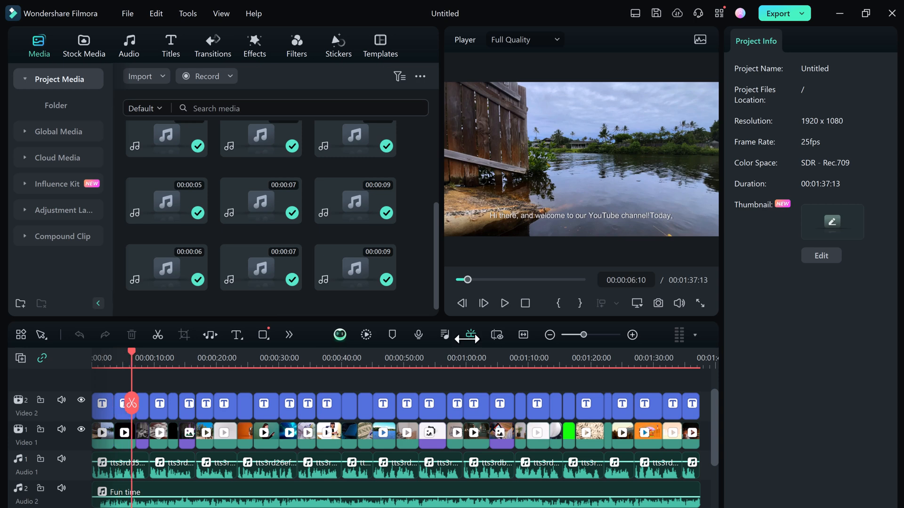
left_click(499, 303)
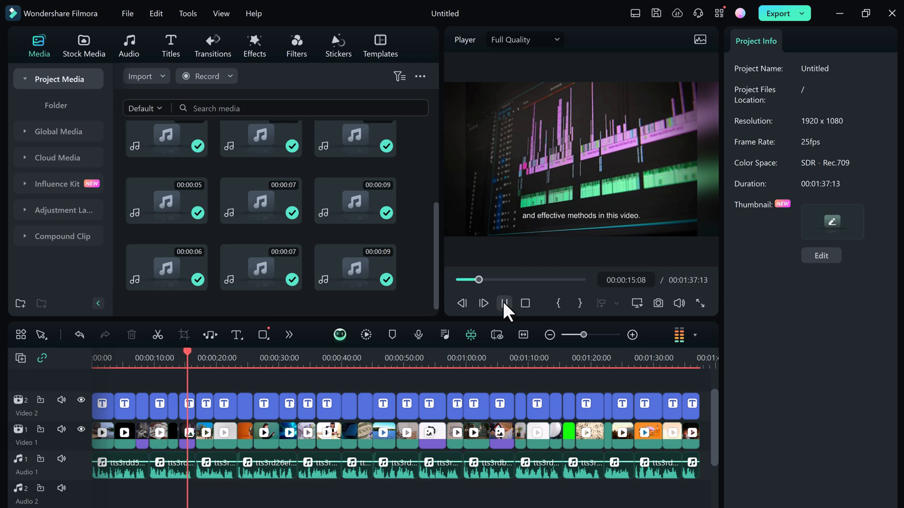
left_click(502, 301)
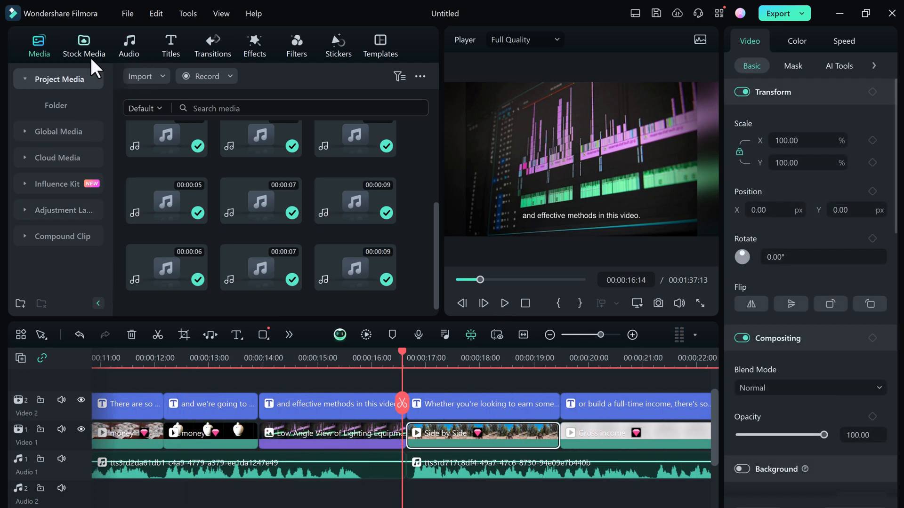
Add the Flash transition between the Low Angle View and Side by Side clips and play it back.
left_click(208, 44)
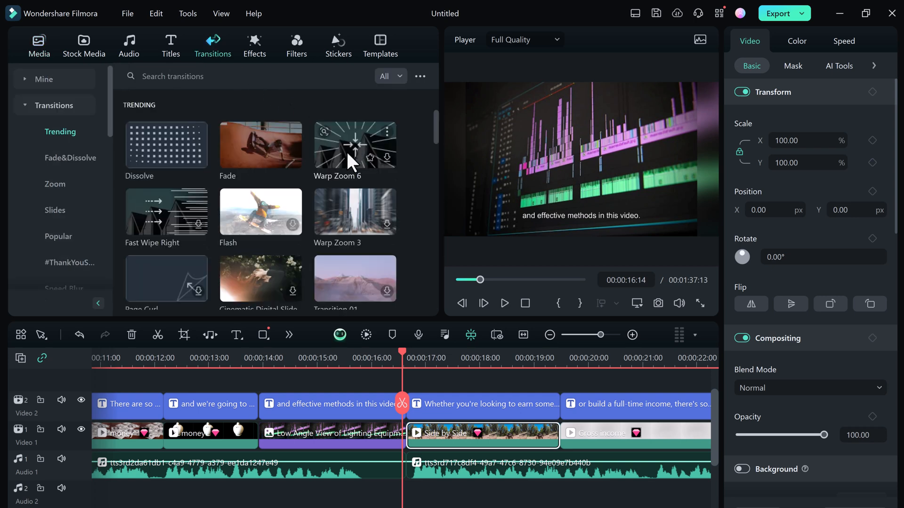
left_click_drag(247, 216, 385, 434)
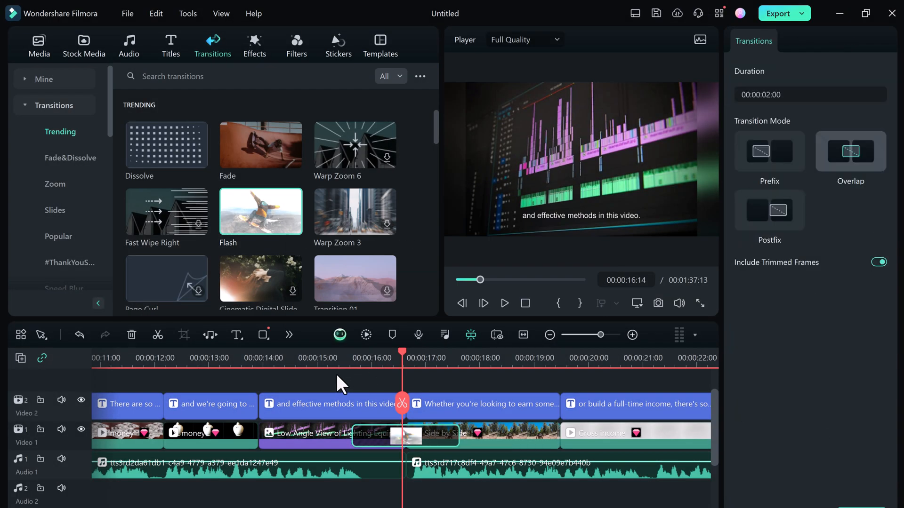
left_click(350, 362)
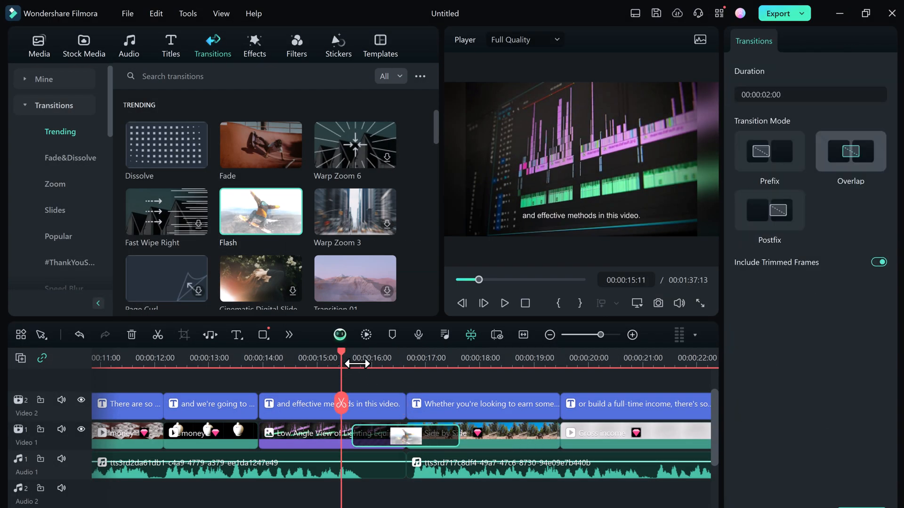
left_click(504, 303)
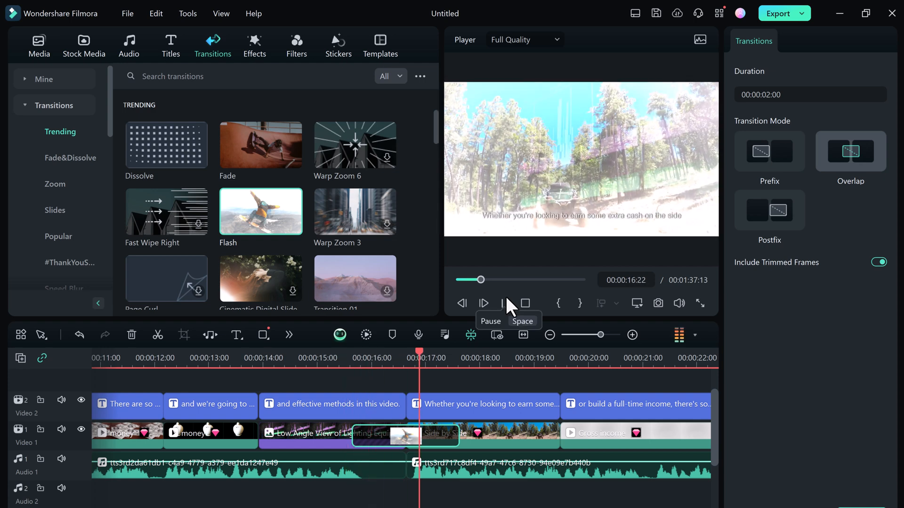
left_click(504, 301)
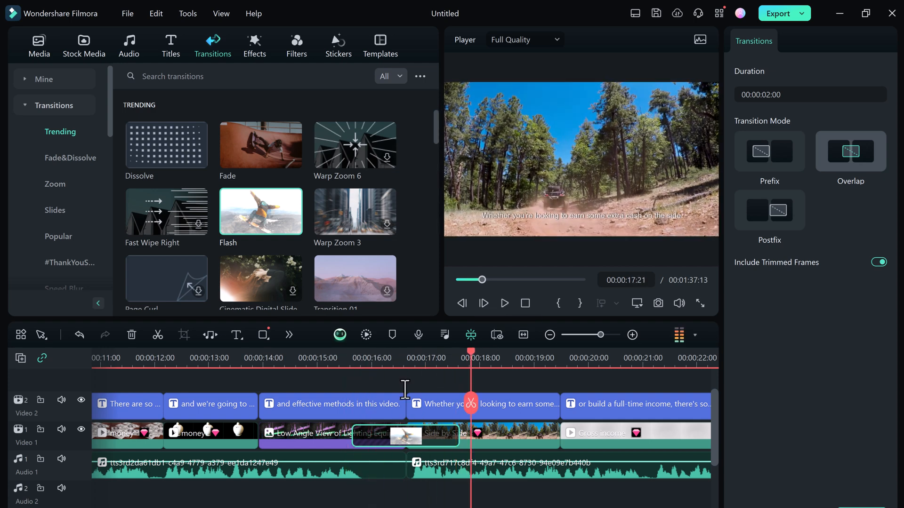
Apply the Fast Wipe Right transition between the Low Angle View and Side by Side clips and preview it.
left_click(186, 217)
left_click_drag(186, 218, 390, 433)
left_click(348, 361)
left_click(504, 304)
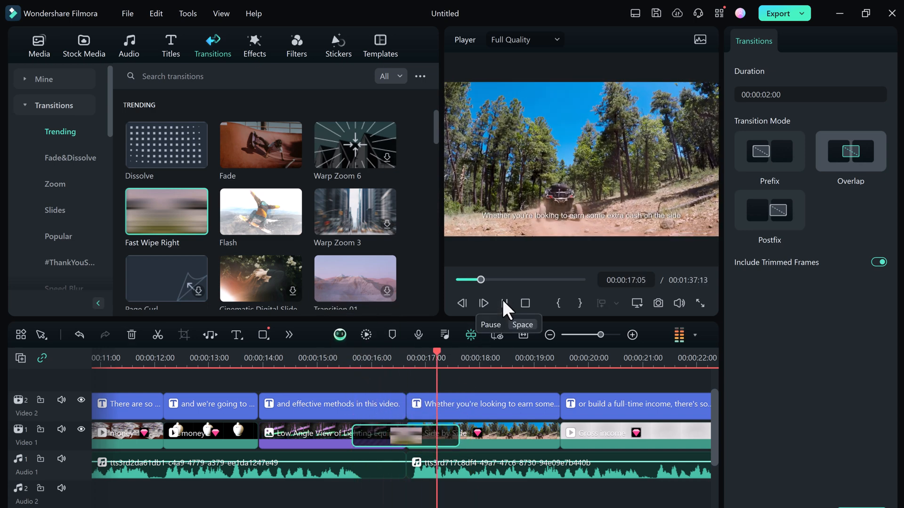
key("space")
Select all the subtitle clips on the Video 2 track and apply a glowing blue text preset to them.
left_click(257, 49)
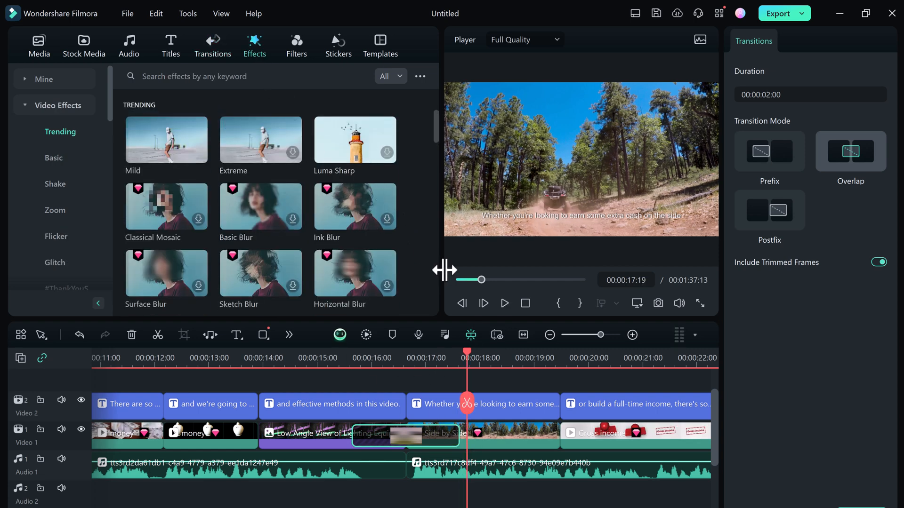
left_click(465, 280)
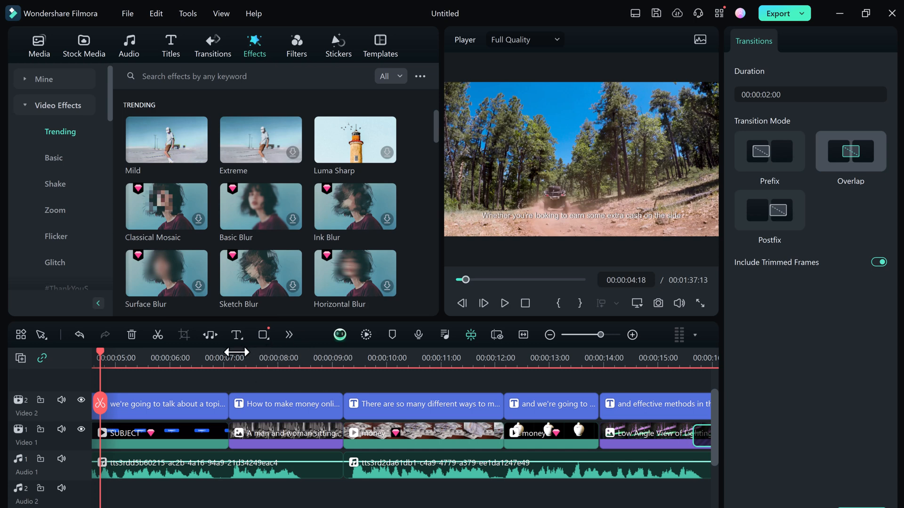
left_click(523, 335)
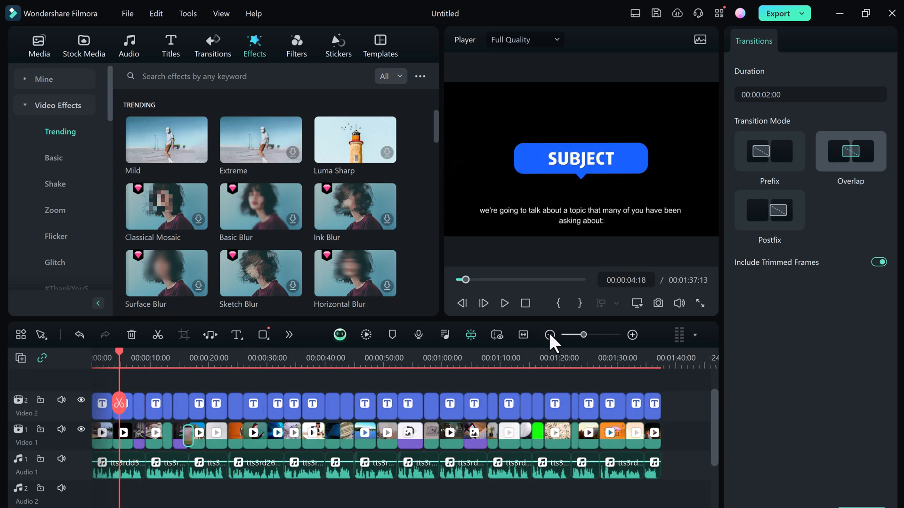
left_click(679, 398)
left_click_drag(679, 398, 100, 406)
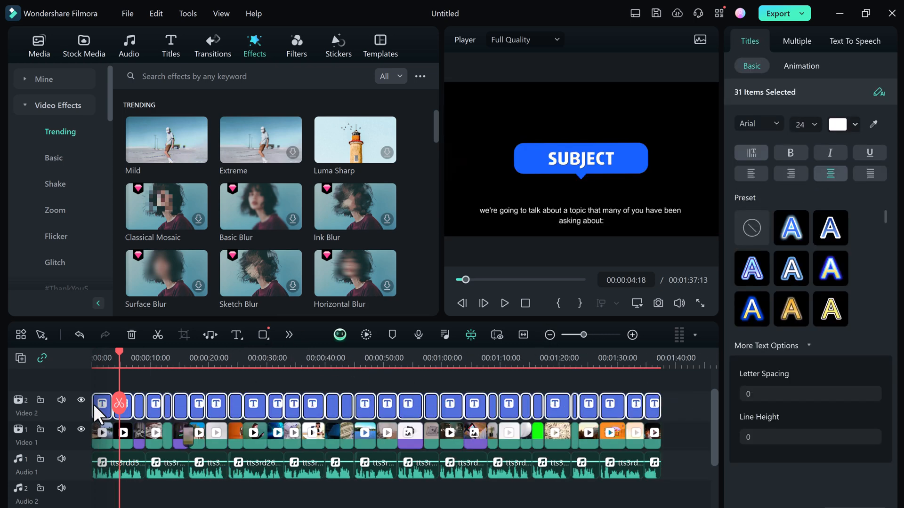
left_click(831, 309)
left_click(758, 275)
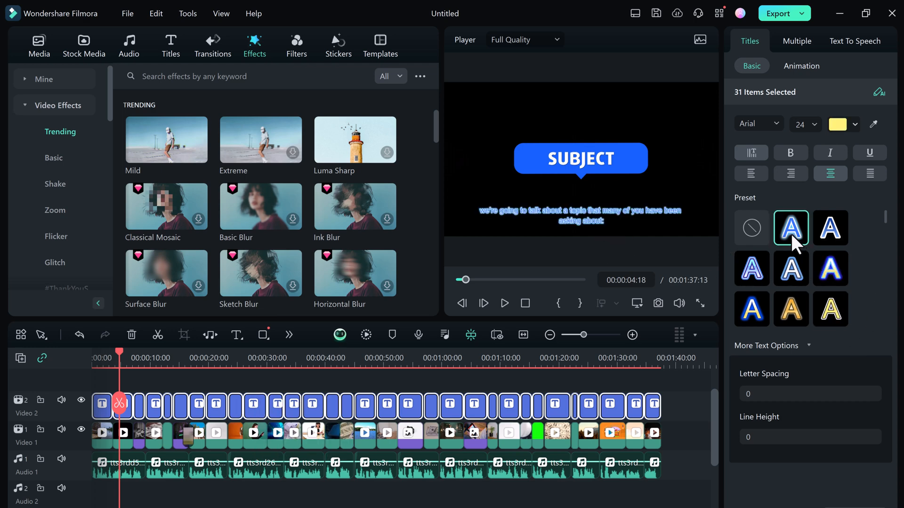
Recolour all the subtitles light blue, and restyle them with a dark-outlined preset while viewing the Gross Income scene.
left_click(854, 124)
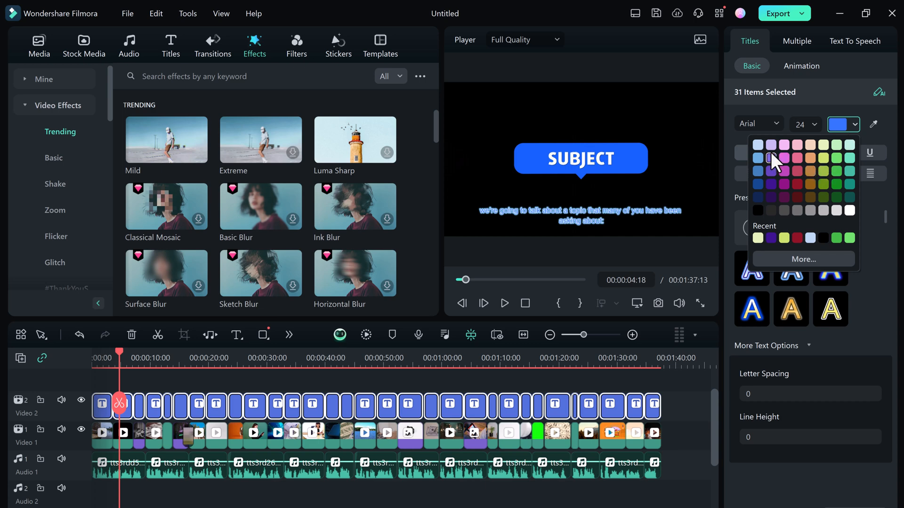
left_click(758, 145)
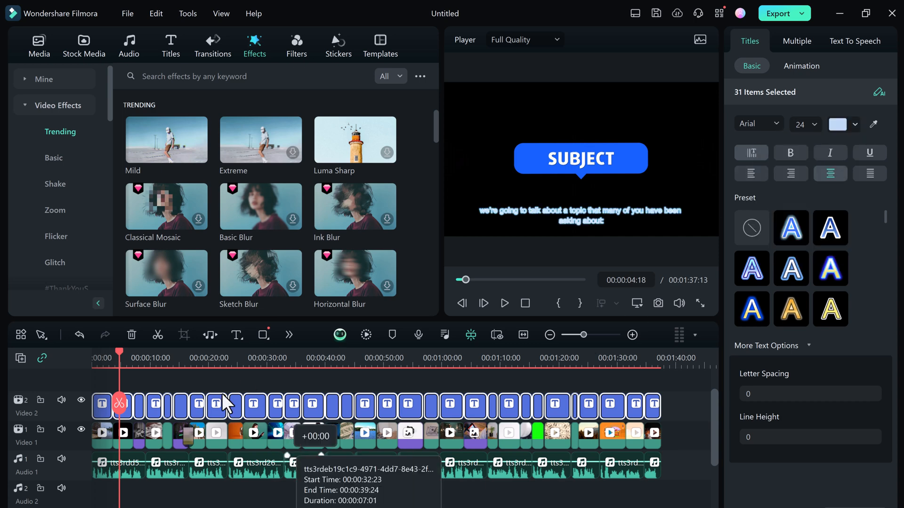
left_click(216, 359)
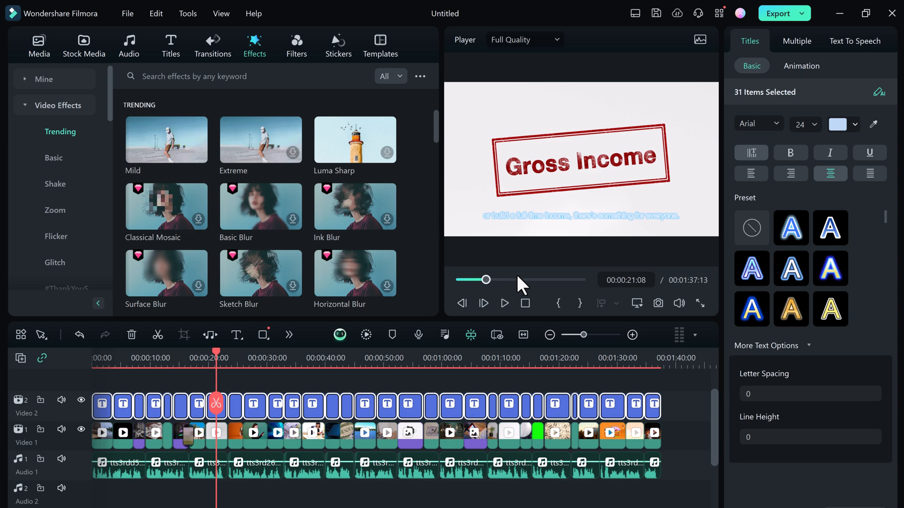
left_click(834, 228)
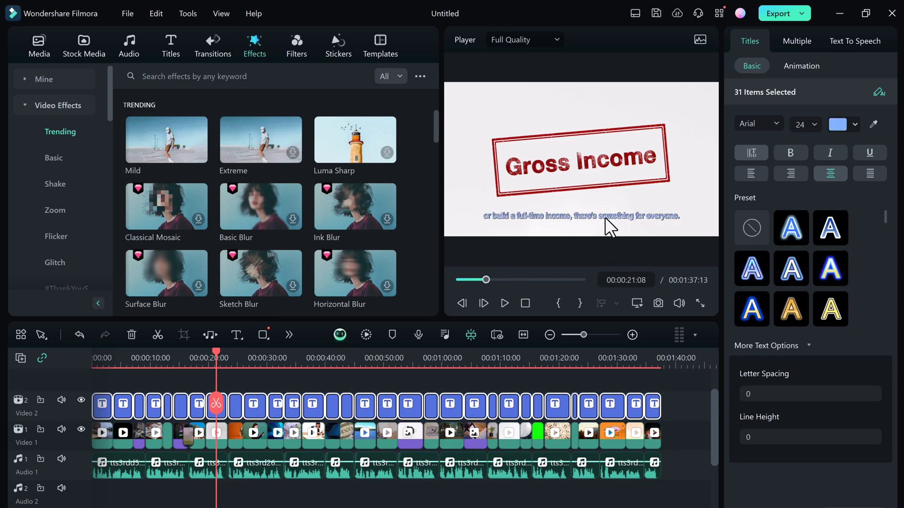
Look over the subtitle animation and text-to-speech options, and check the restyled subtitles at about 27 seconds.
left_click(807, 69)
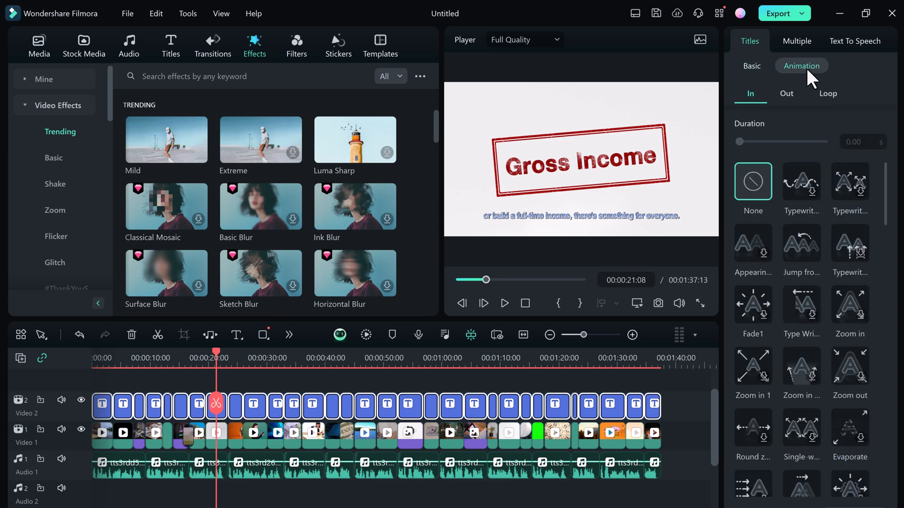
left_click(858, 41)
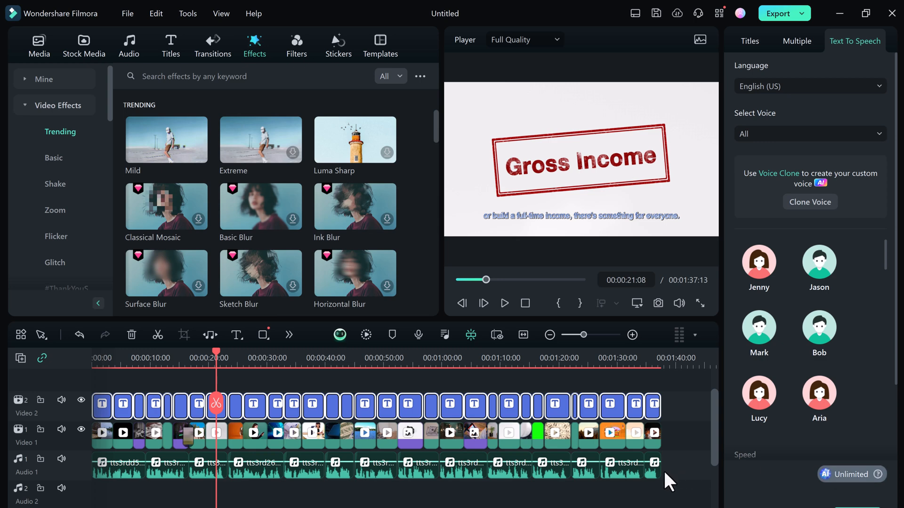
left_click(689, 422)
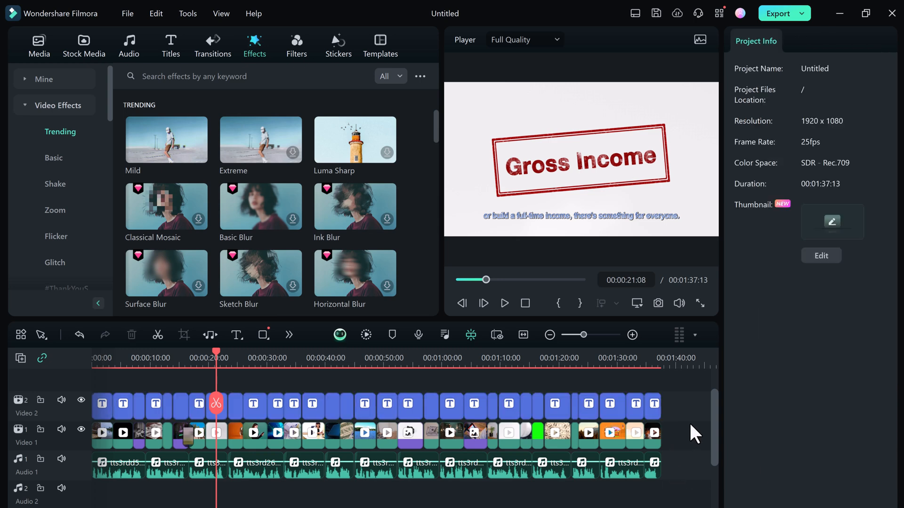
left_click(254, 359)
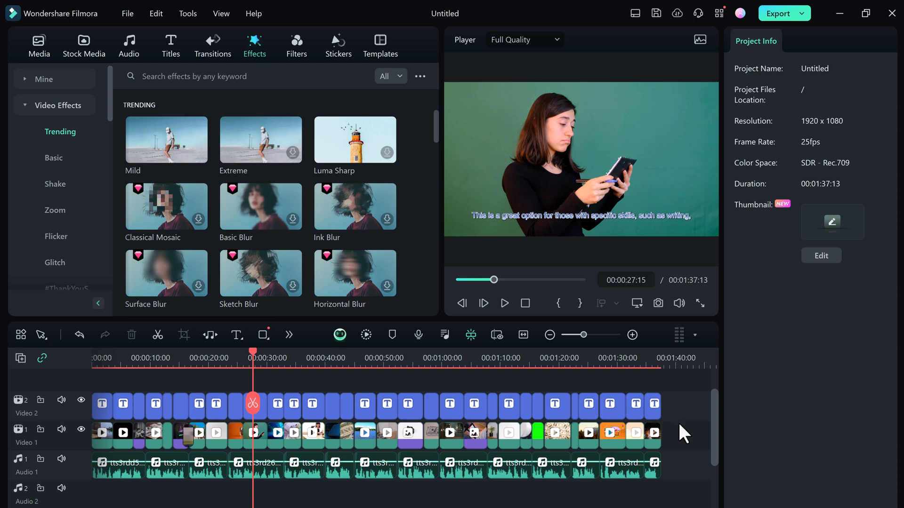
Generate AI music with the mood Happy, the theme Motivational & Inspiring and the genre Beats.
left_click(127, 47)
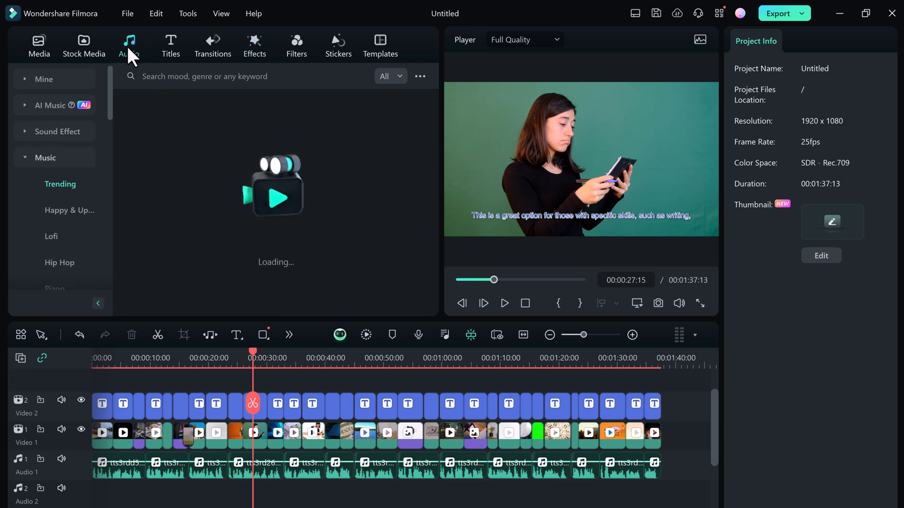
left_click(44, 105)
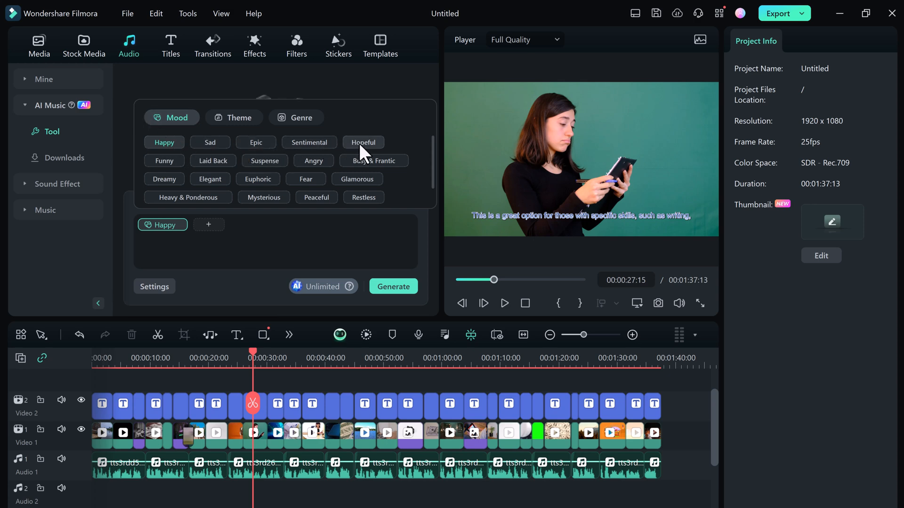
left_click(165, 140)
left_click(248, 118)
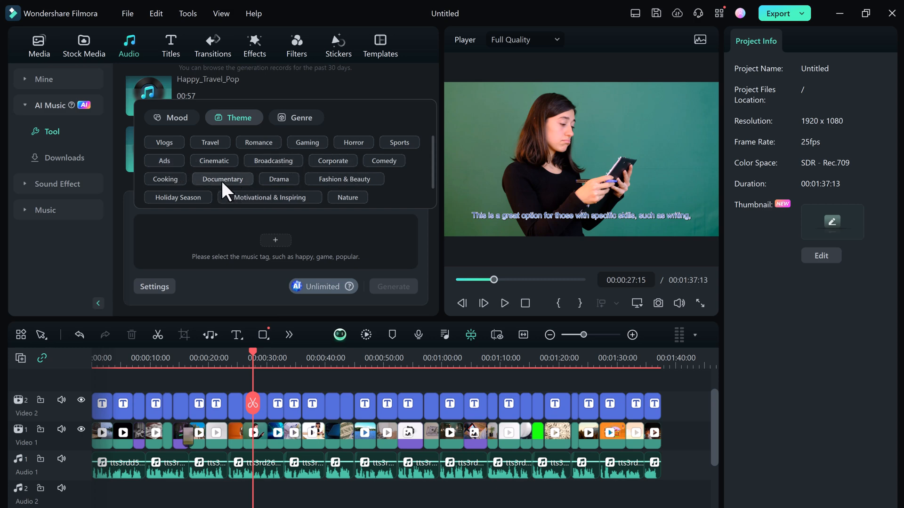
left_click(270, 196)
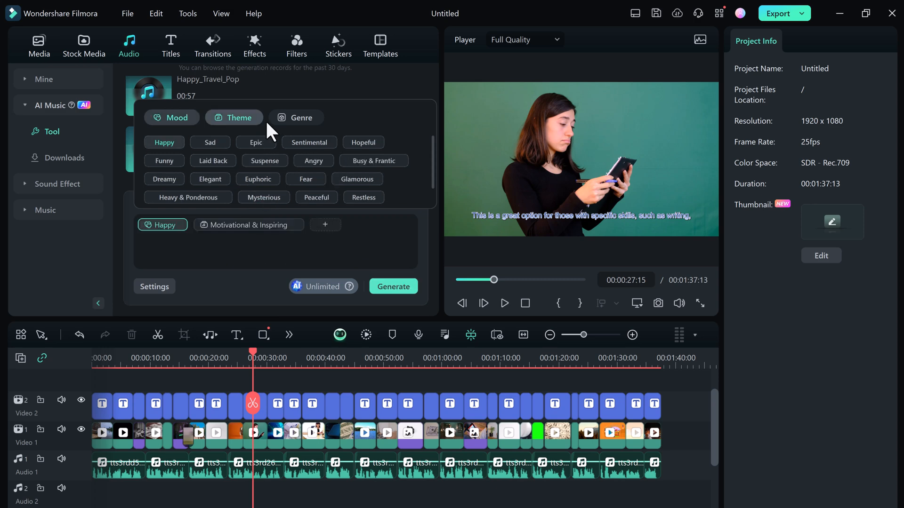
left_click(297, 117)
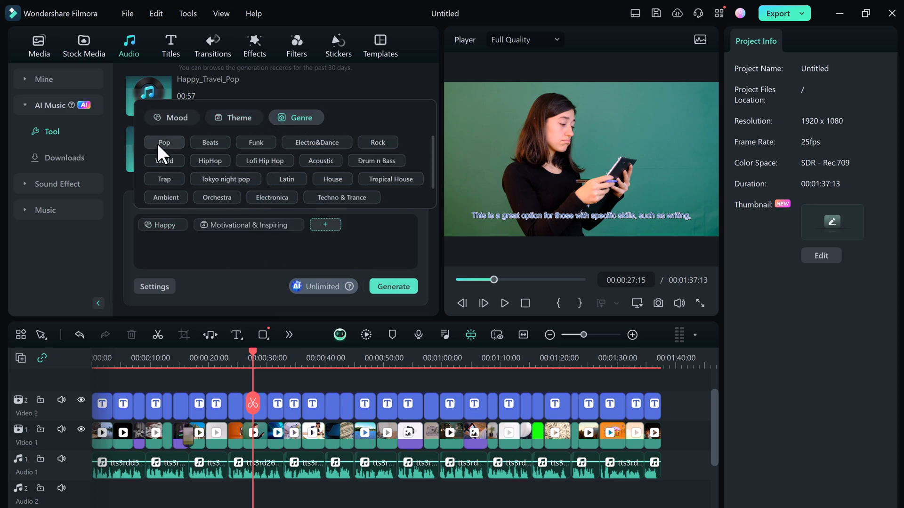
left_click(205, 143)
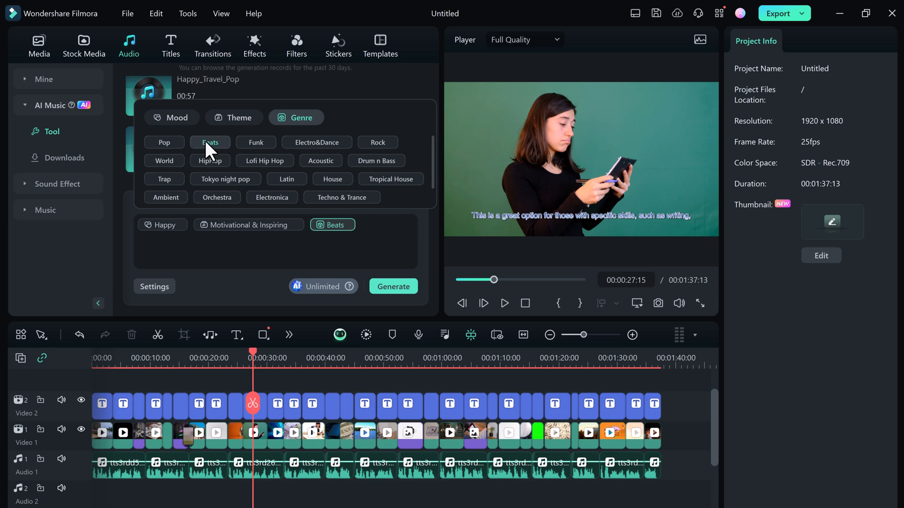
left_click(391, 285)
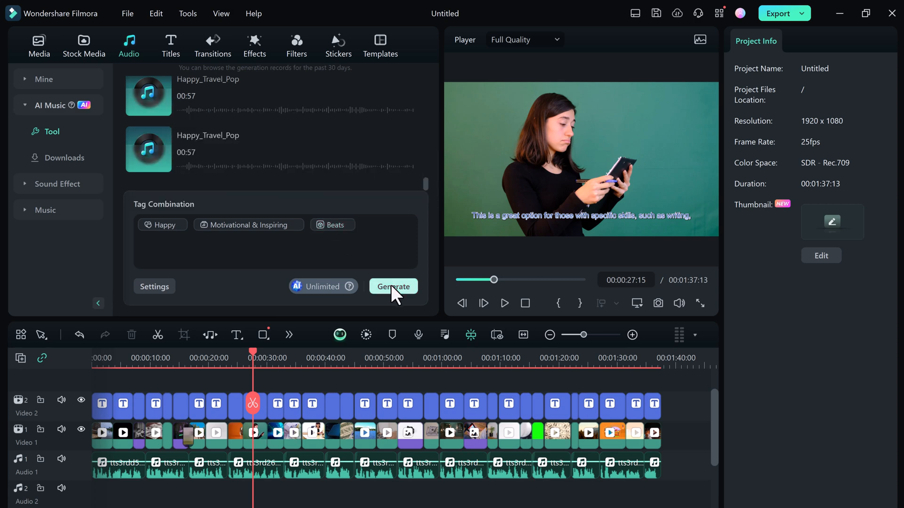
Set the music duration to 01:30 in the AI music generation settings.
left_click(152, 281)
left_click_drag(156, 205, 193, 205)
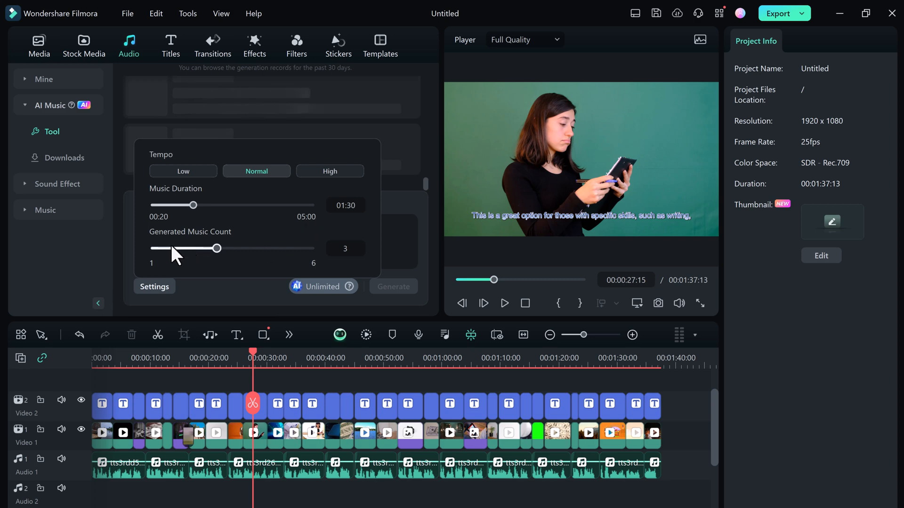
left_click(393, 225)
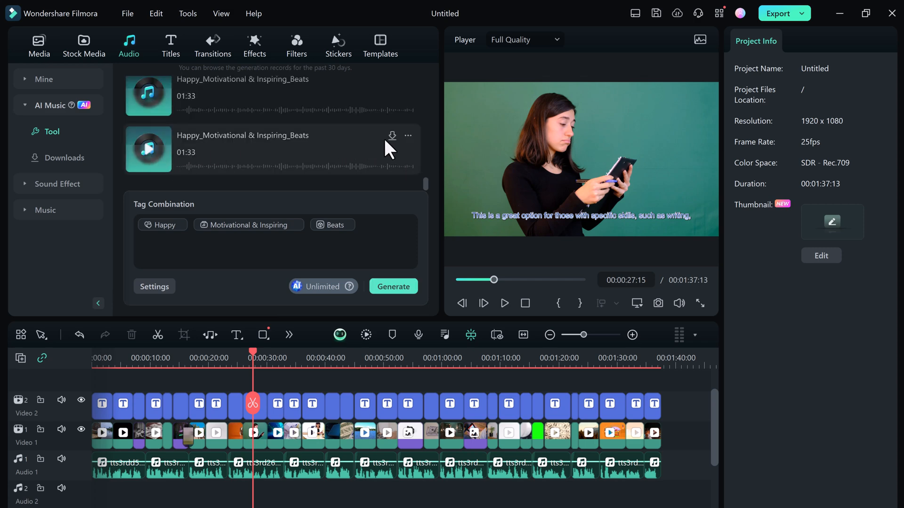
Download the last Happy_Motivational & Inspiring_Beats track in the generated list and play it.
left_click(392, 136)
left_click(146, 151)
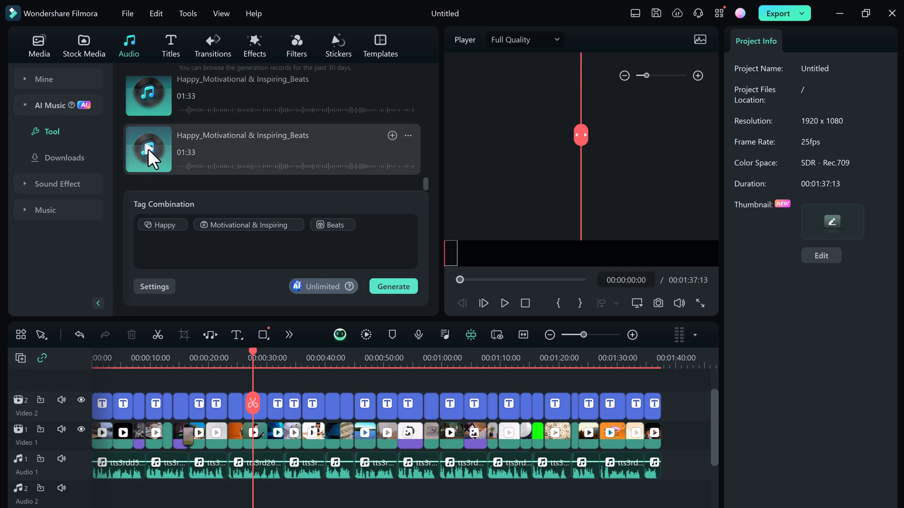
left_click(151, 151)
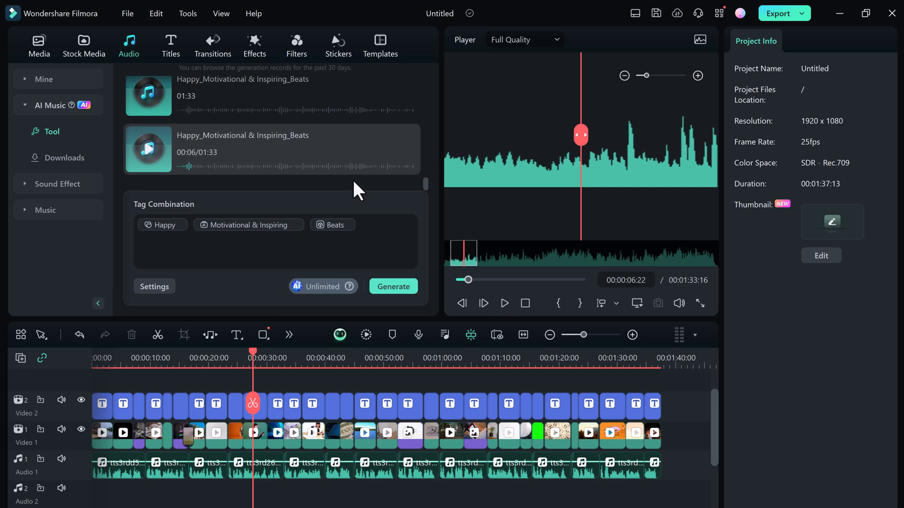
Place the downloaded music at the start of the Audio 2 track with its volume at -47.62 dB, and check the mix from about 4 seconds.
left_click_drag(326, 142, 113, 492)
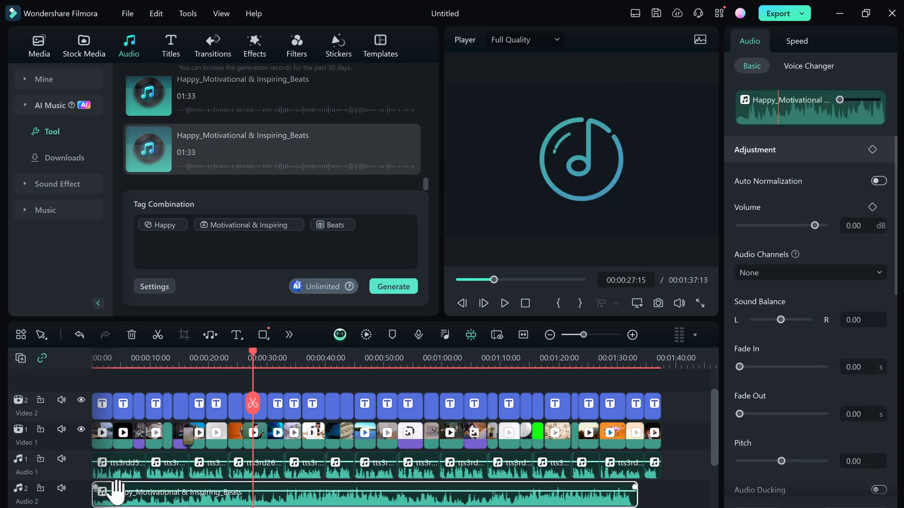
left_click_drag(126, 492, 126, 504)
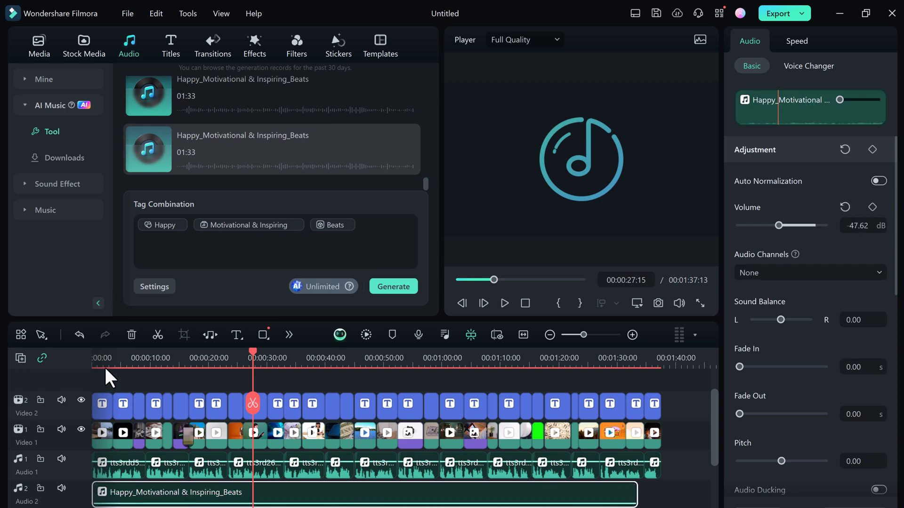
left_click(117, 362)
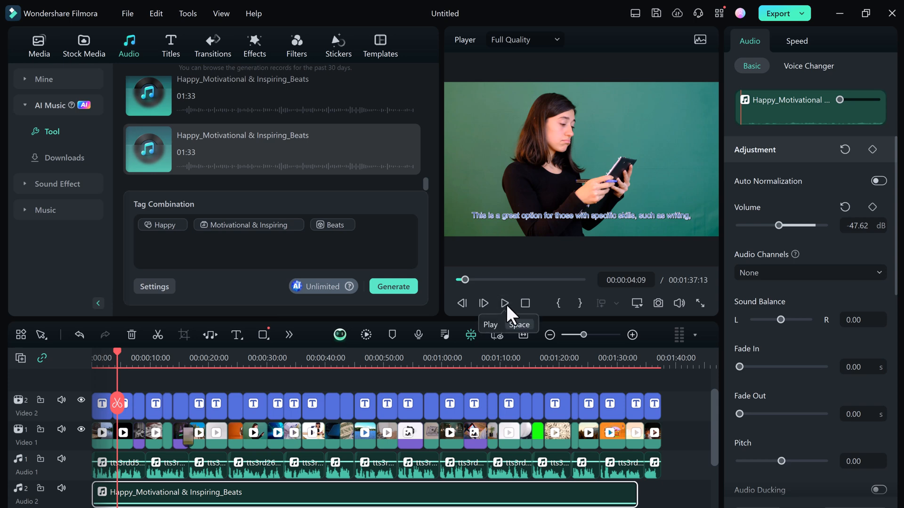
left_click(505, 303)
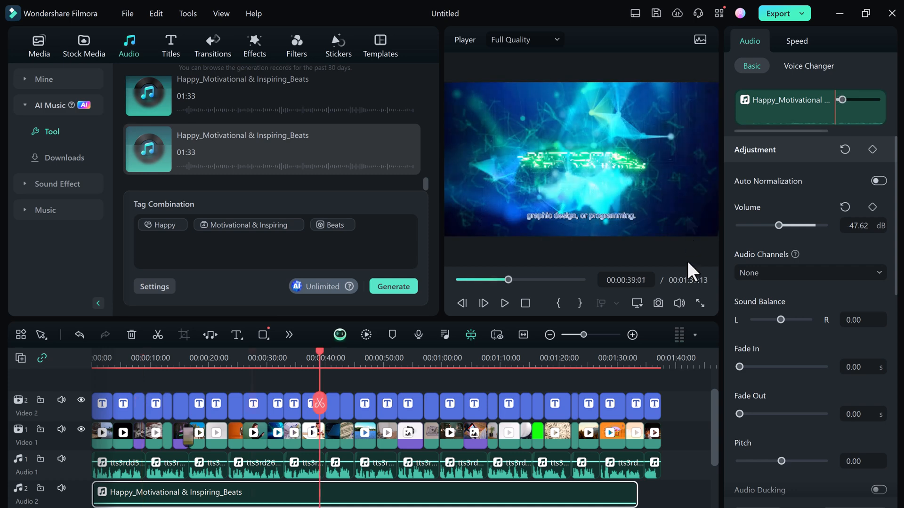
left_click(688, 403)
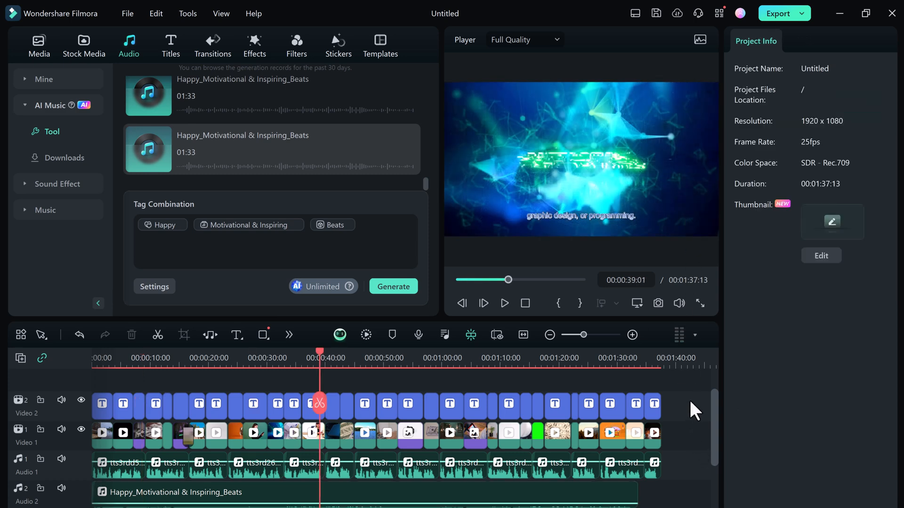
Generate AI images in the Realistic Landscape style from the prompt "A person with alot of money".
left_click(80, 44)
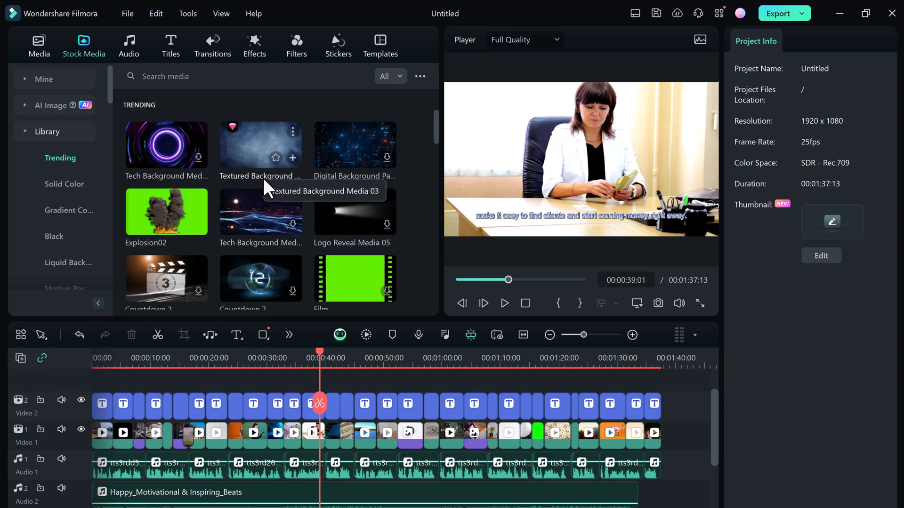
left_click(52, 105)
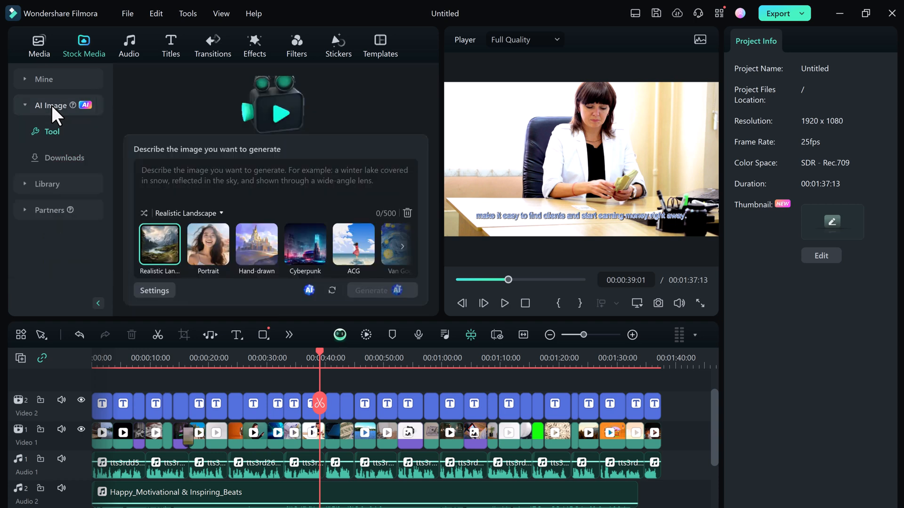
left_click(209, 182)
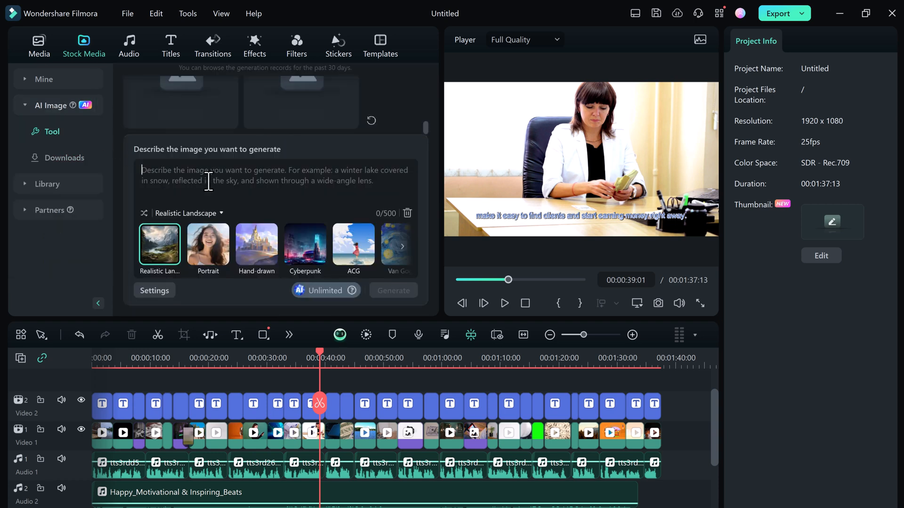
type("A ")
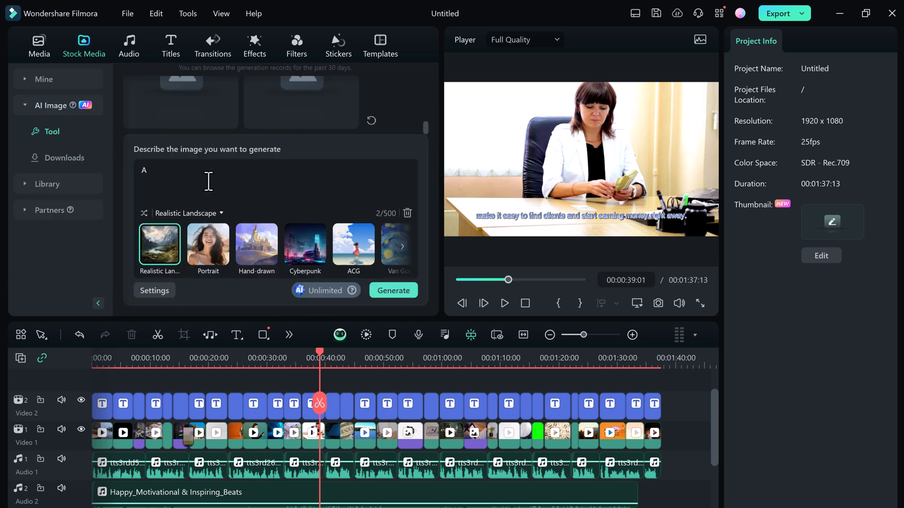
type("person with a")
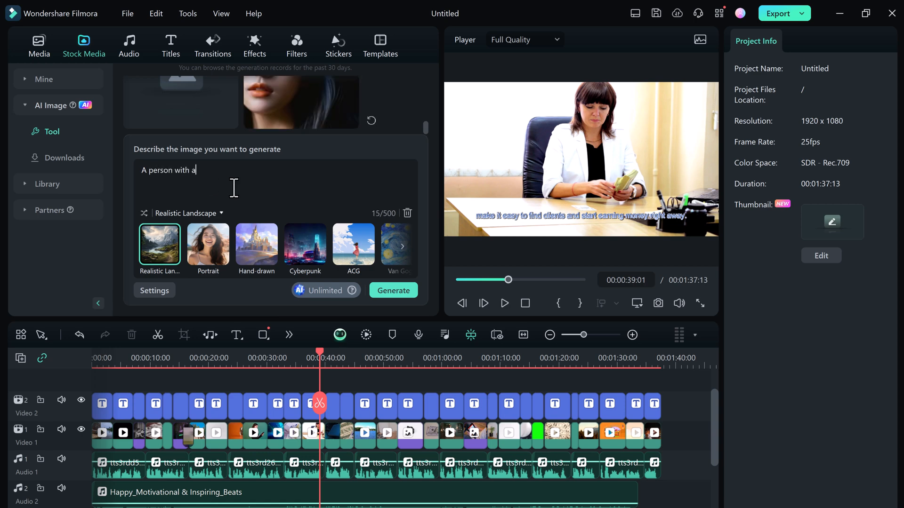
type("lot of money")
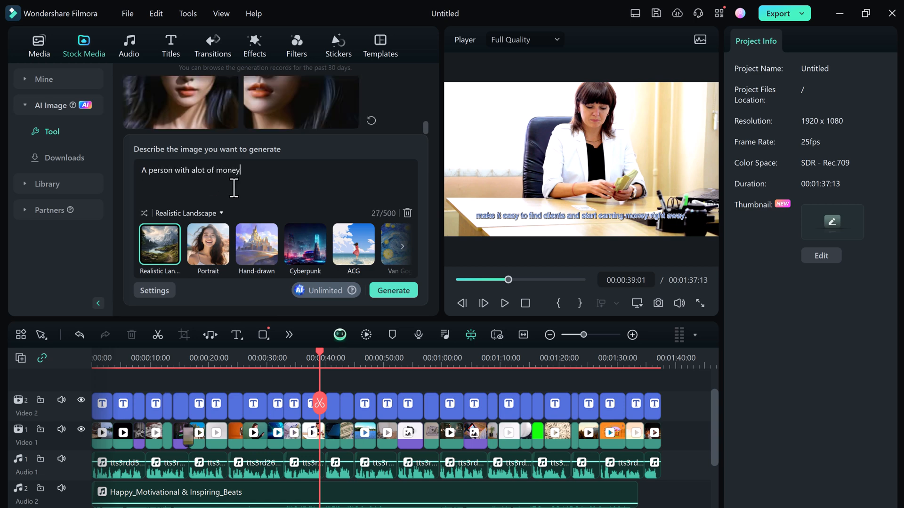
left_click(397, 289)
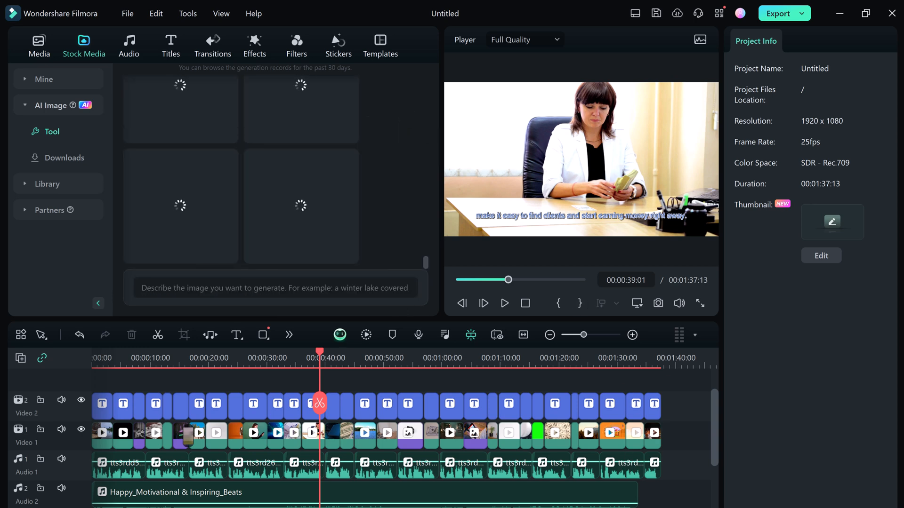
Look over the generated images and preview the one of the face above a fan of banknotes.
left_click(313, 219)
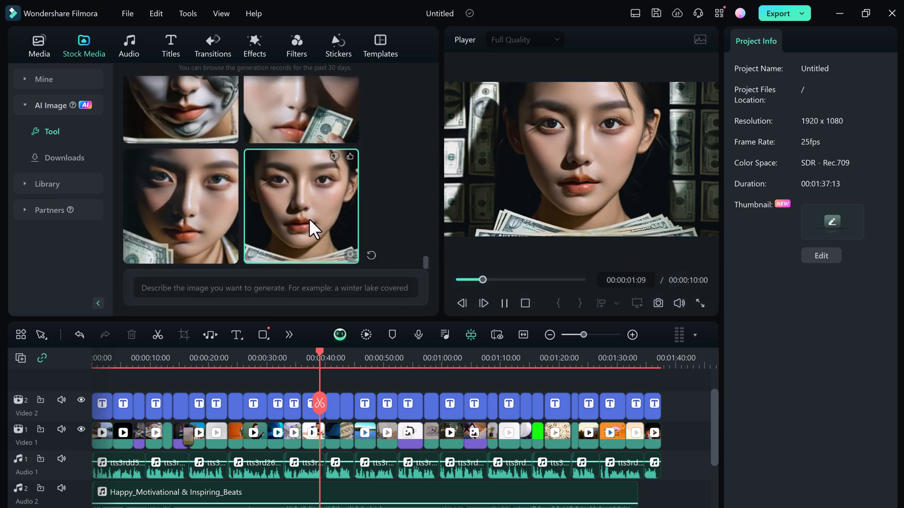
scroll(278, 196, "up", 3)
scroll(287, 200, "down", 3)
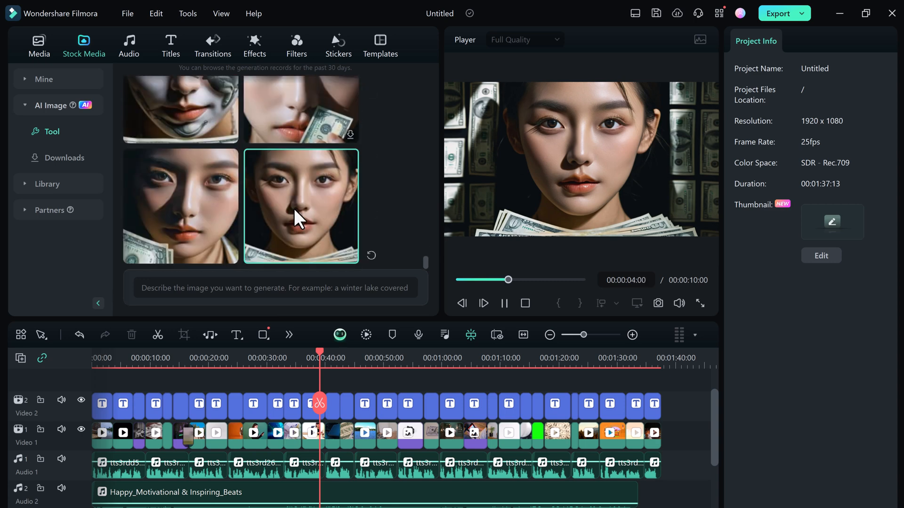
left_click(288, 135)
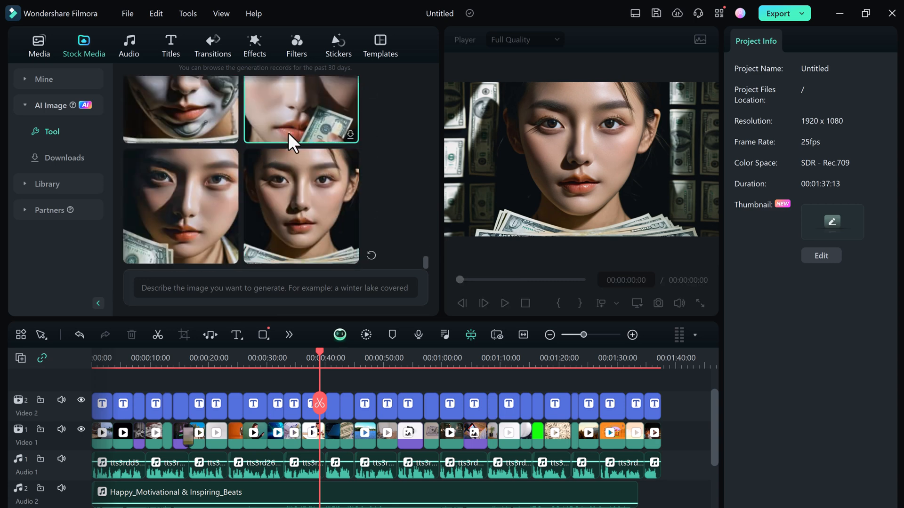
left_click(328, 212)
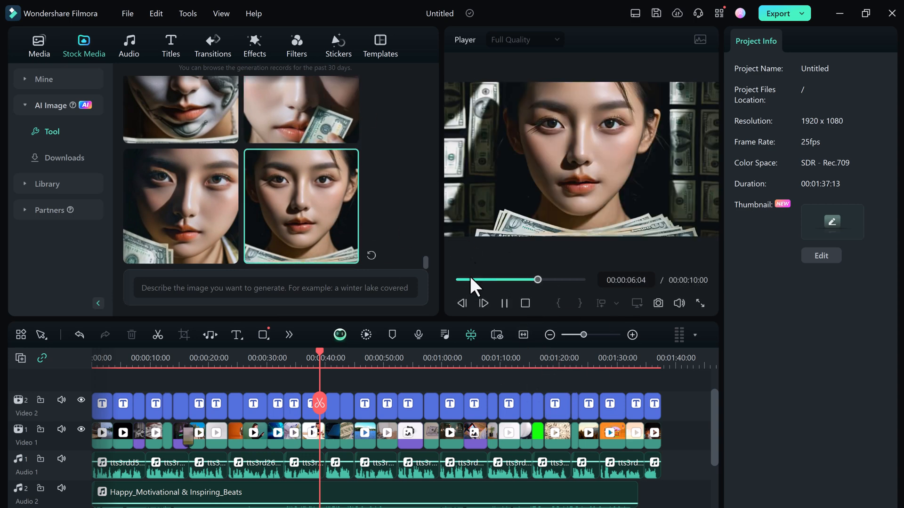
left_click(504, 303)
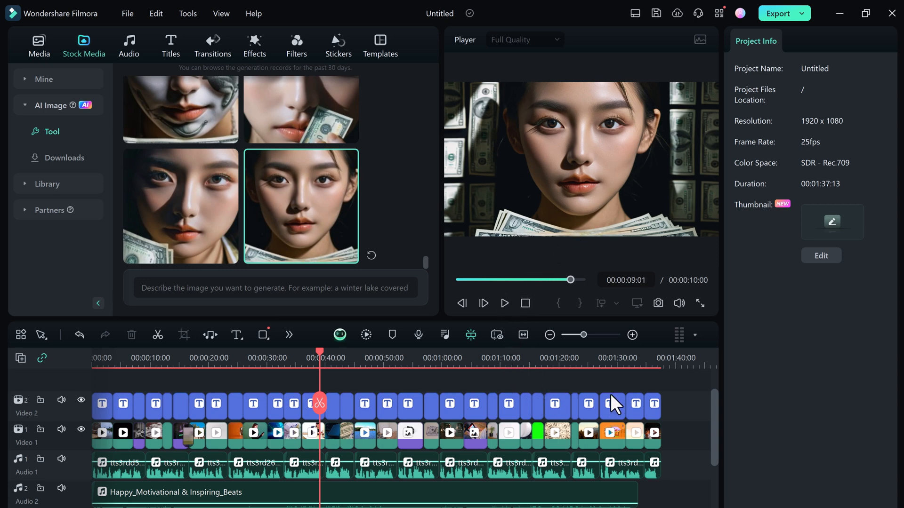
Add the trending Like & Comment sticker above the subtitles at about 1:00 on the timeline.
left_click(532, 353)
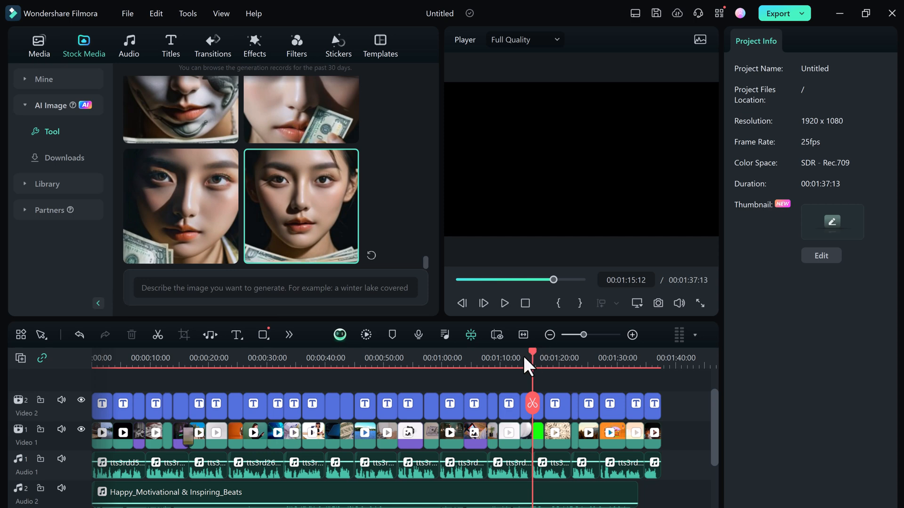
left_click(443, 356)
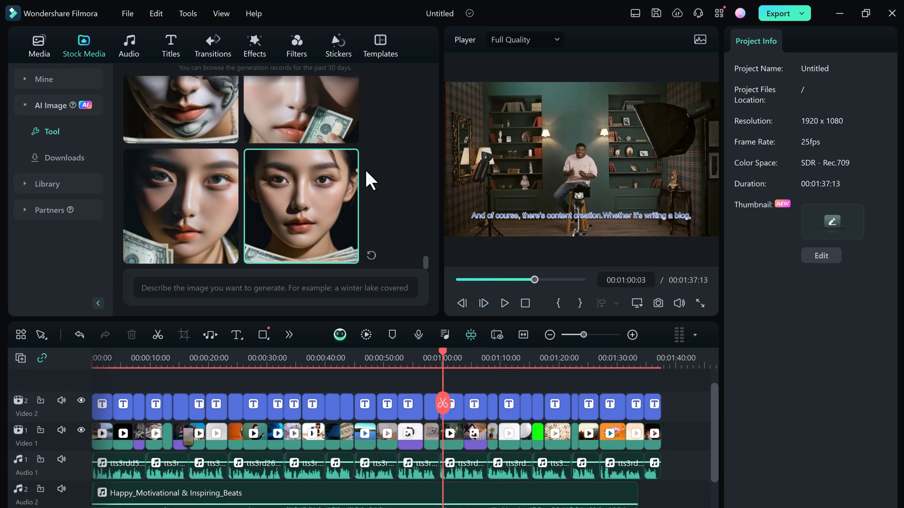
left_click(340, 42)
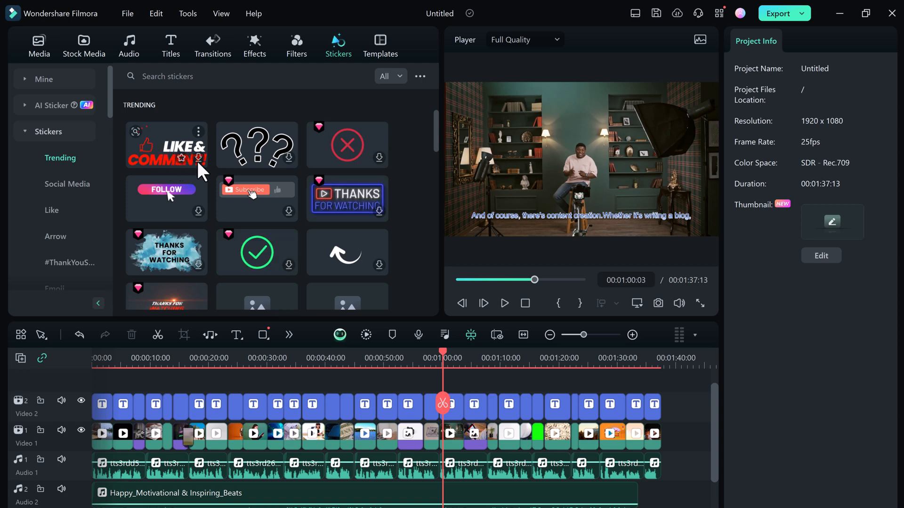
scroll(329, 202, "down", 3)
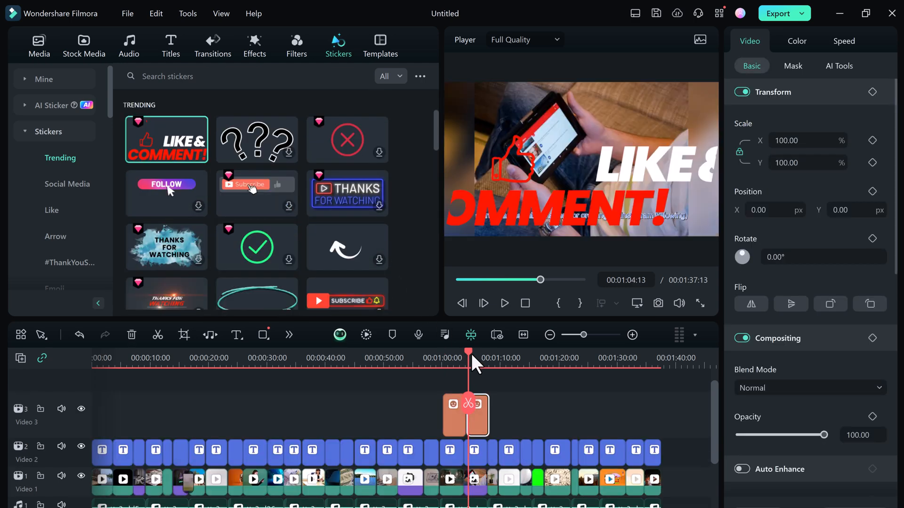
Scale the second Like & Comment sticker clip to 46.09% and shift it horizontally to X 367.33 px.
left_click_drag(470, 354, 476, 354)
left_click(500, 204)
left_click_drag(444, 88, 592, 165)
left_click_drag(647, 209, 616, 175)
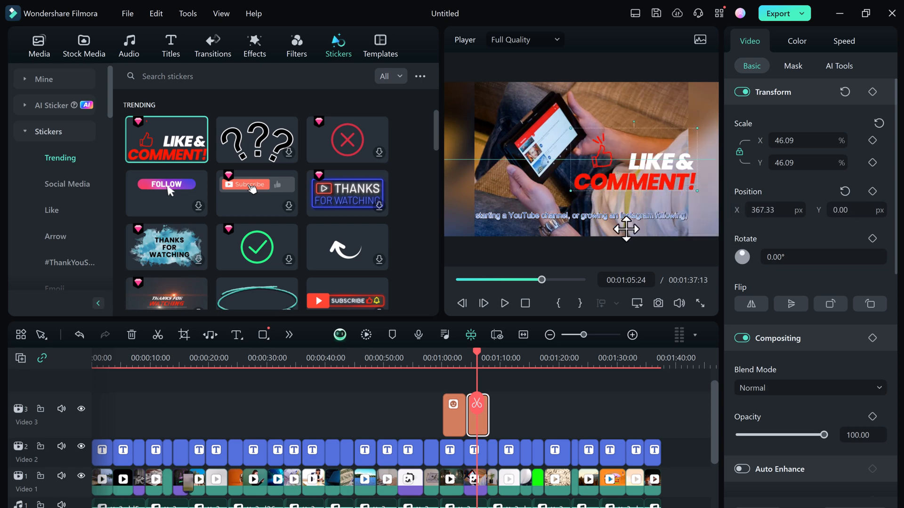
Delete the full-size duplicate sticker, and keep the scaled one at about 1:00, positioned at X 400.31 and Y -137.07 px.
left_click(456, 357)
left_click(458, 416)
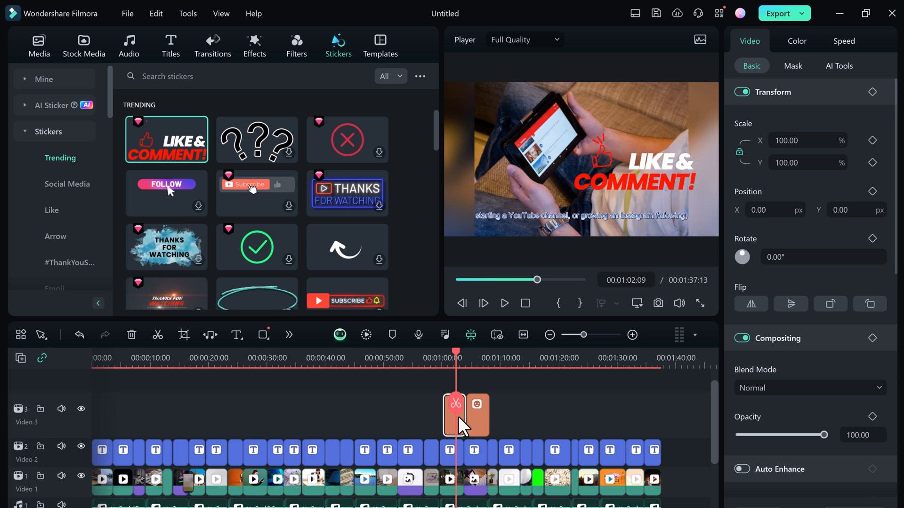
key("Delete")
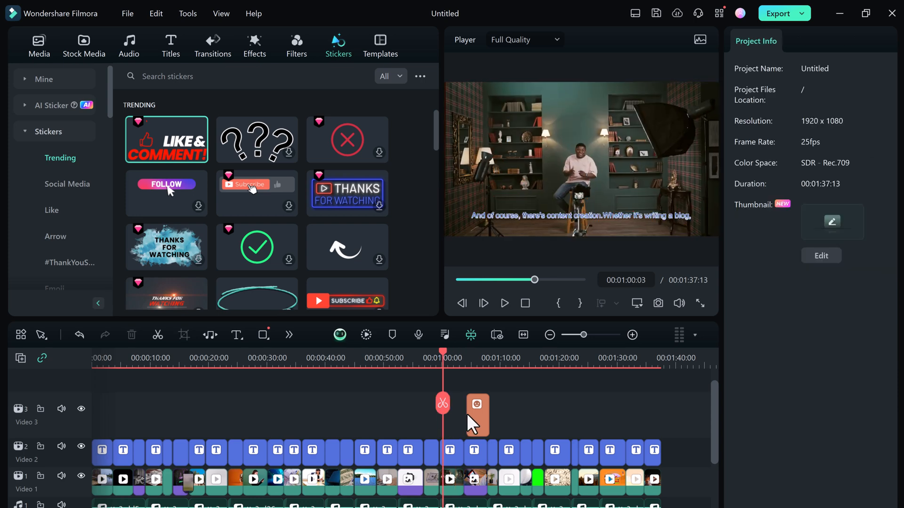
key("ctrl+z")
Look at the AI sticker generator's description field and its style choices.
left_click(37, 104)
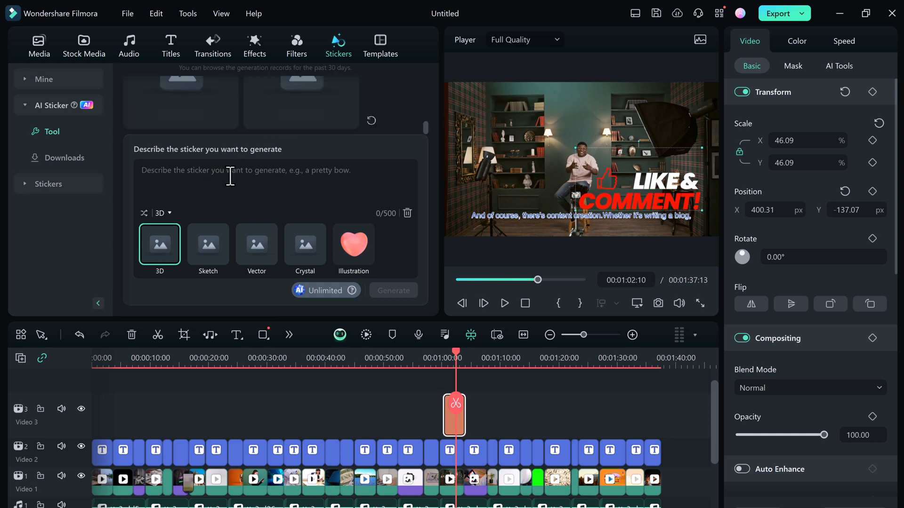
left_click(245, 180)
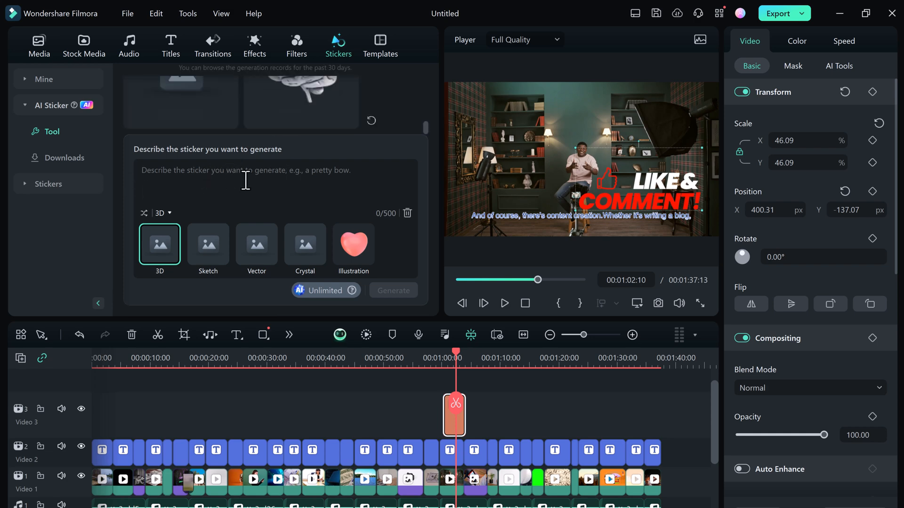
Review the export resolutions and the Local, Device and YouTube export options, and close the export settings without exporting.
left_click(795, 13)
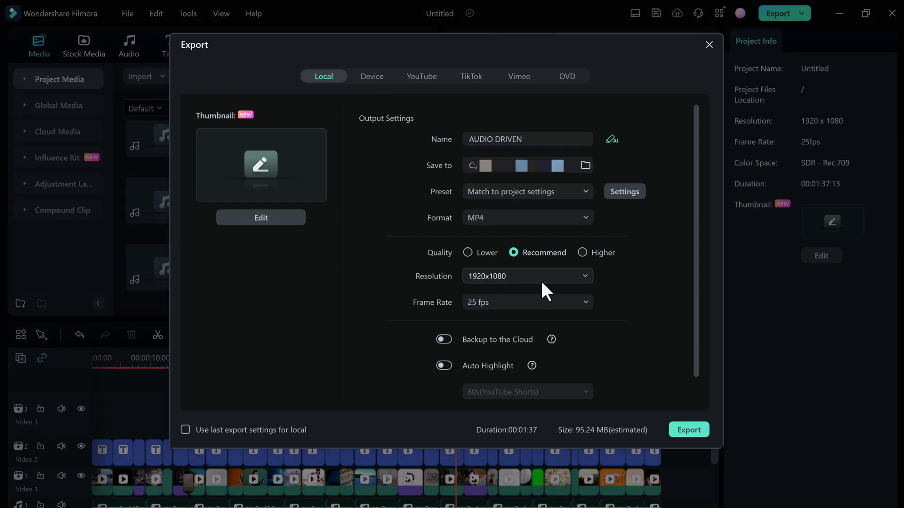
left_click(558, 278)
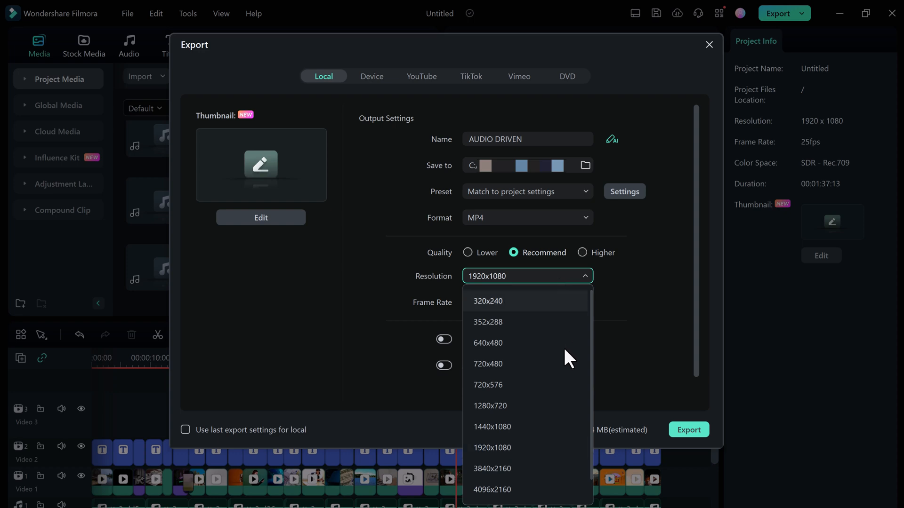
left_click(649, 339)
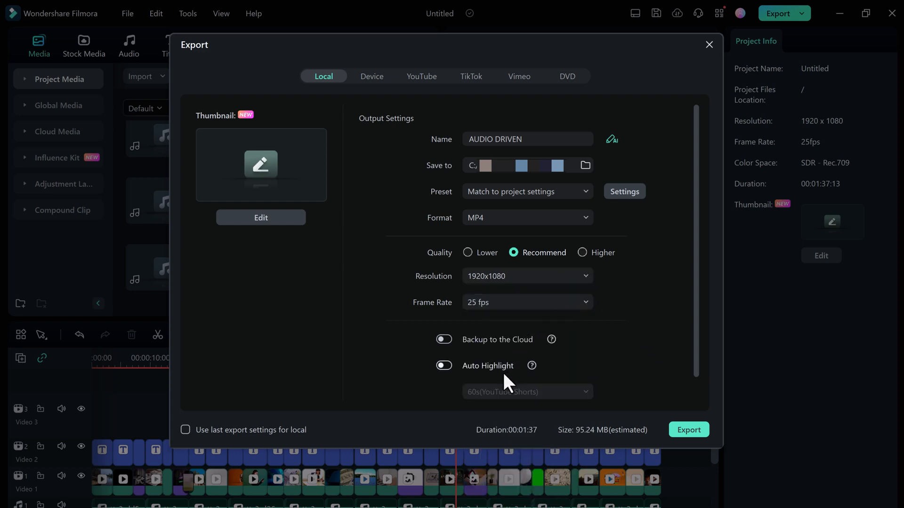
left_click(376, 78)
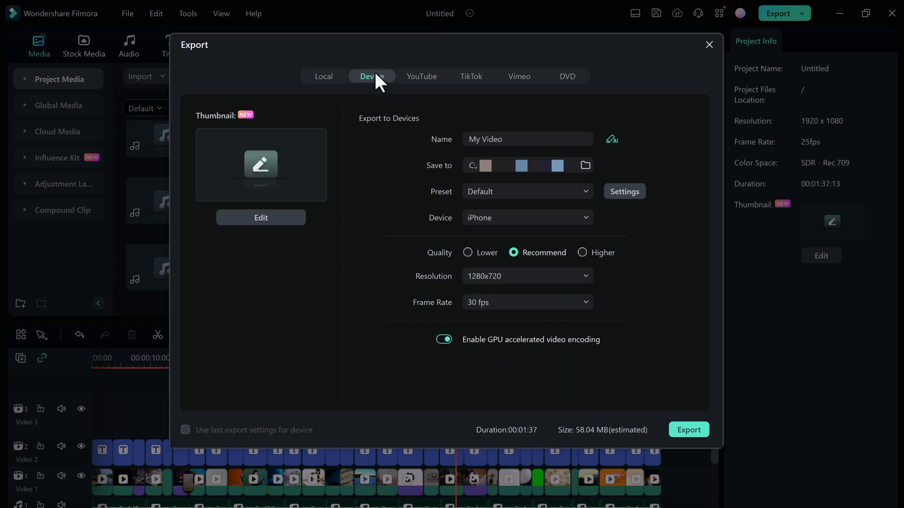
left_click(413, 80)
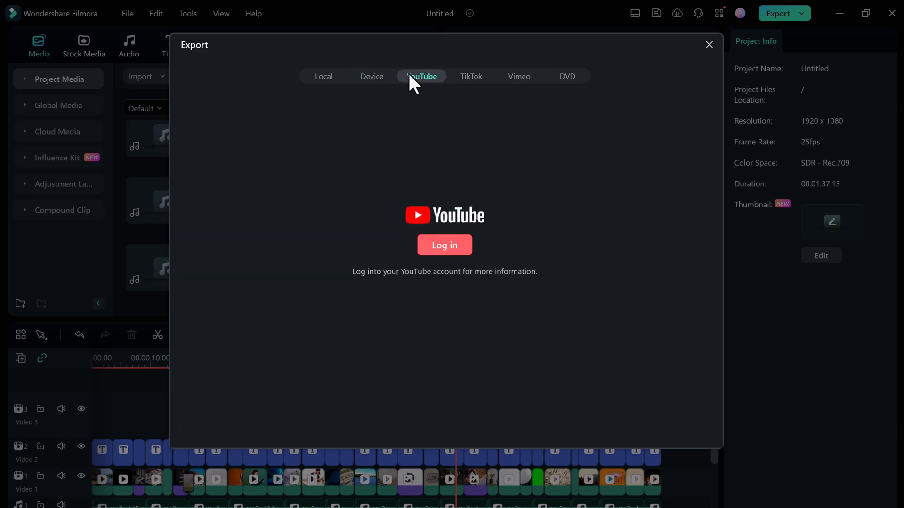
left_click(325, 81)
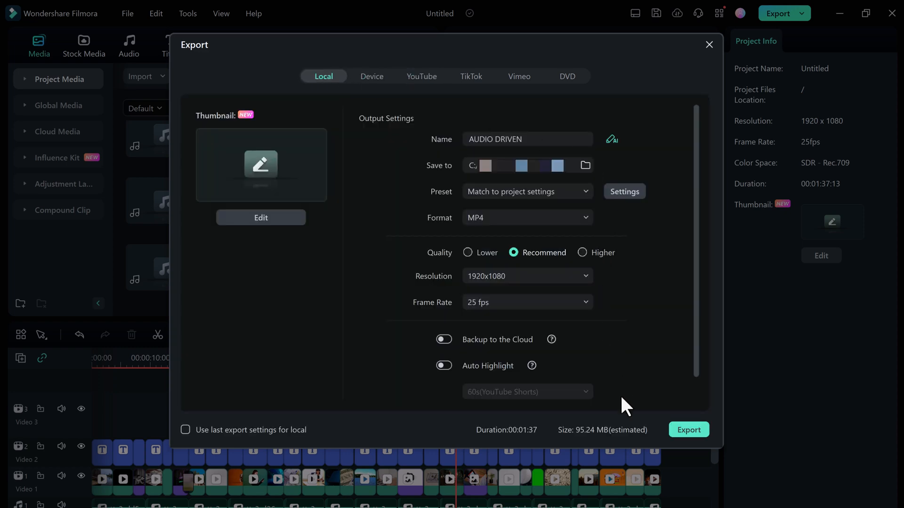
left_click(709, 44)
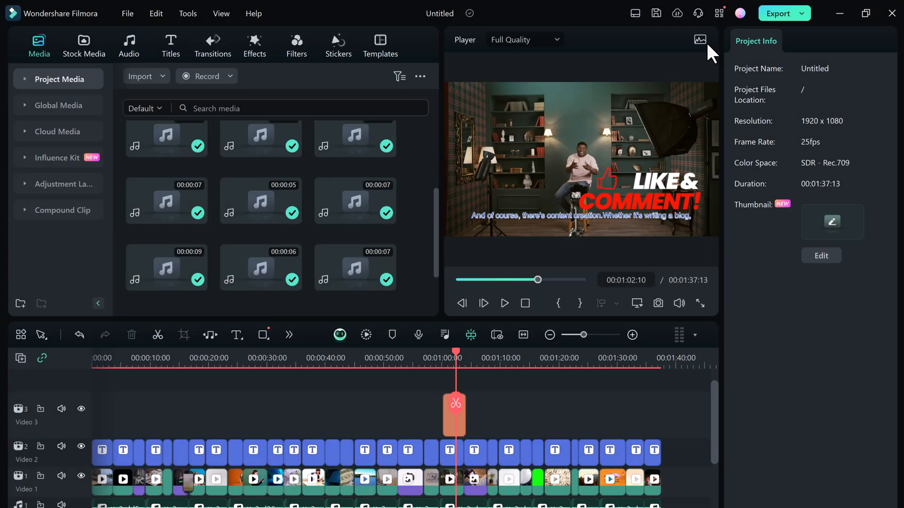